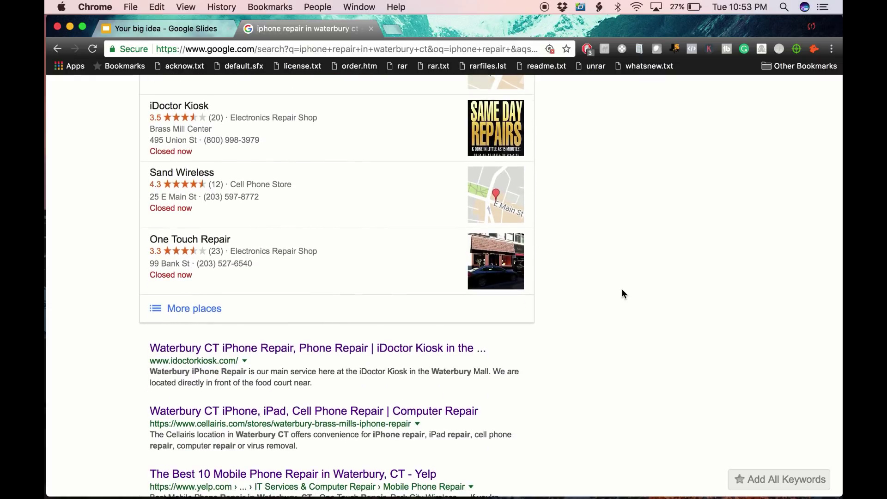
Step: Examine the organic results for iPhone repair in Waterbury, checking the city and service keywords in the Cellairis listing's URL and description
{"action": "scroll", "coordinate": [622, 294], "scroll_direction": "down", "scroll_amount": 2}
{"action": "scroll", "coordinate": [622, 290], "scroll_direction": "down", "scroll_amount": 1}
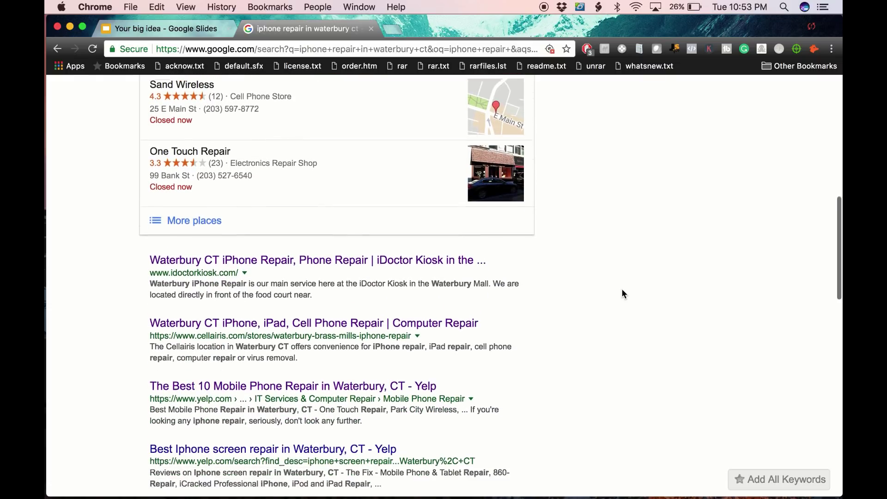
{"action": "scroll", "coordinate": [622, 293], "scroll_direction": "up", "scroll_amount": 15}
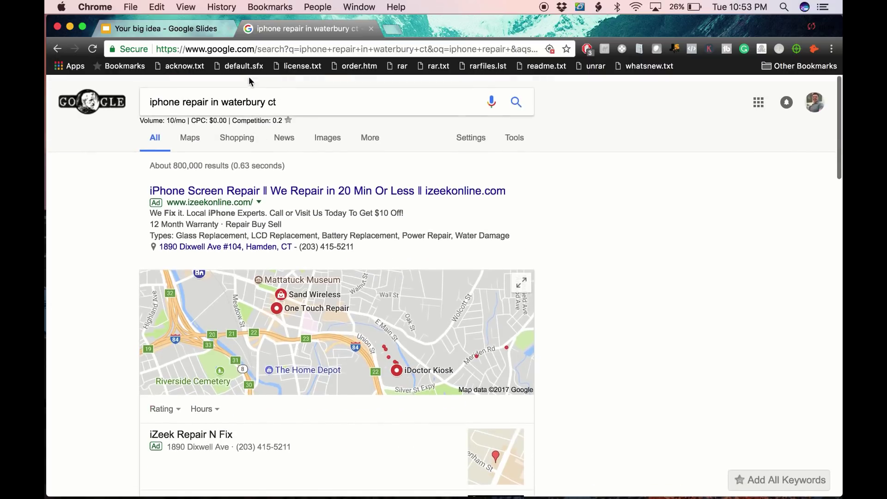
{"action": "triple_click", "coordinate": [293, 102]}
{"action": "scroll", "coordinate": [608, 331], "scroll_direction": "down", "scroll_amount": 15}
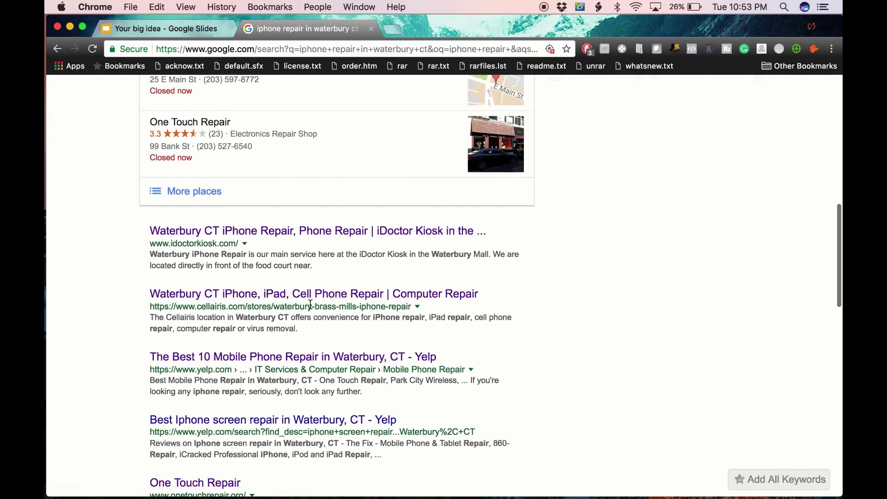
{"action": "double_click", "coordinate": [218, 310]}
{"action": "left_click_drag", "start_coordinate": [274, 306], "coordinate": [407, 307]}
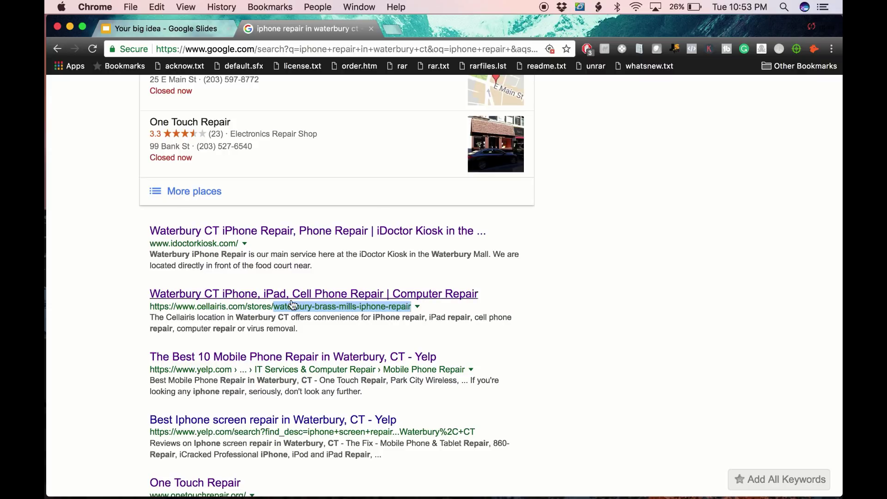
{"action": "left_click_drag", "start_coordinate": [235, 318], "coordinate": [284, 320]}
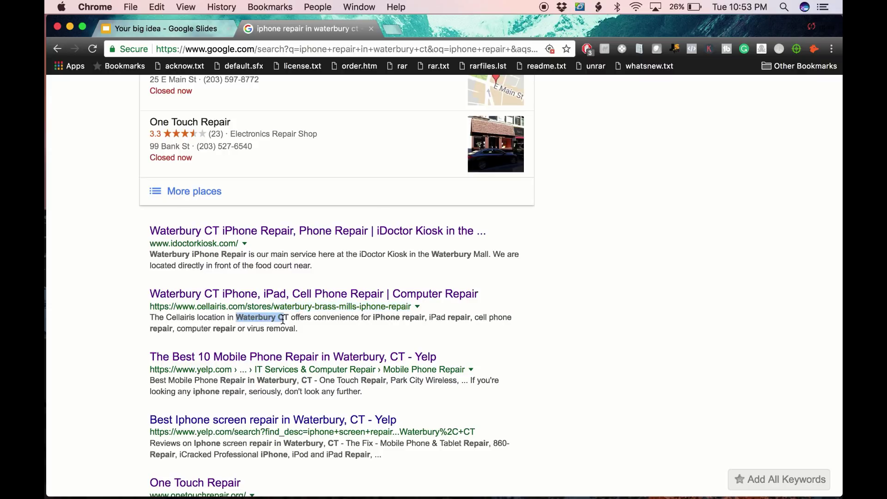
{"action": "left_click", "coordinate": [384, 317]}
{"action": "left_click_drag", "start_coordinate": [400, 317], "coordinate": [424, 317]}
{"action": "left_click", "coordinate": [452, 317]}
{"action": "left_click_drag", "start_coordinate": [153, 253], "coordinate": [237, 254]}
{"action": "left_click", "coordinate": [152, 253]}
{"action": "scroll", "coordinate": [545, 256], "scroll_direction": "down", "scroll_amount": 4}
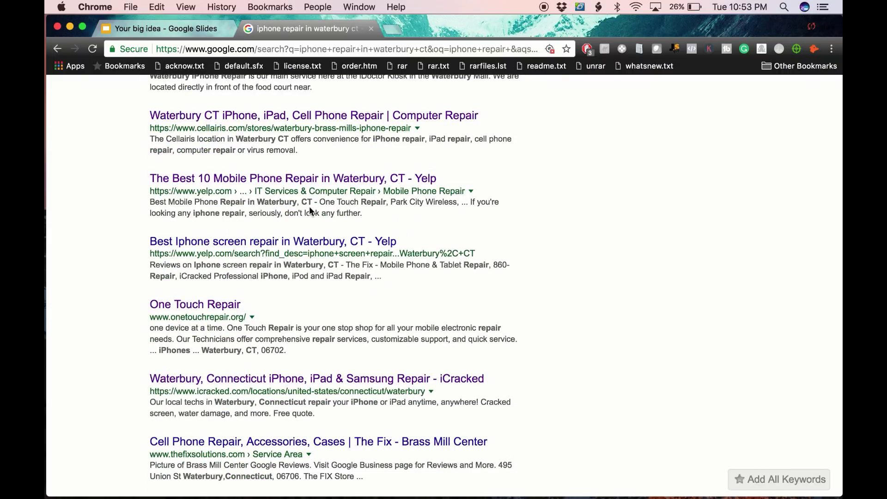
{"action": "scroll", "coordinate": [310, 211], "scroll_direction": "up", "scroll_amount": 3}
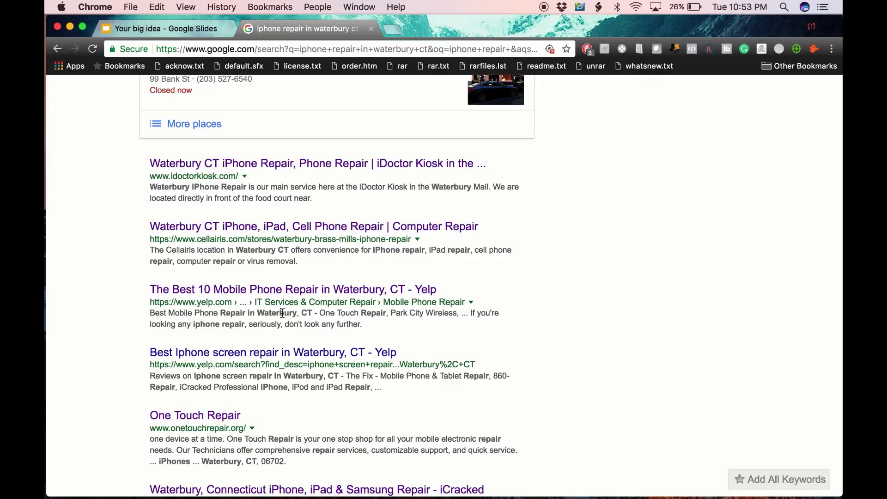
Step: Run a new Google search for "injury lawyers in nyc"
{"action": "scroll", "coordinate": [614, 160], "scroll_direction": "up", "scroll_amount": 10}
{"action": "left_click", "coordinate": [382, 102]}
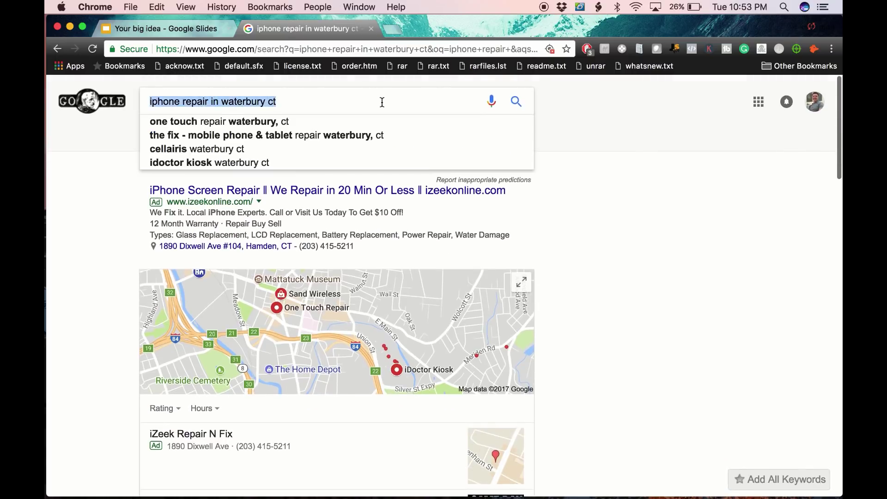
{"action": "type", "text": "in"}
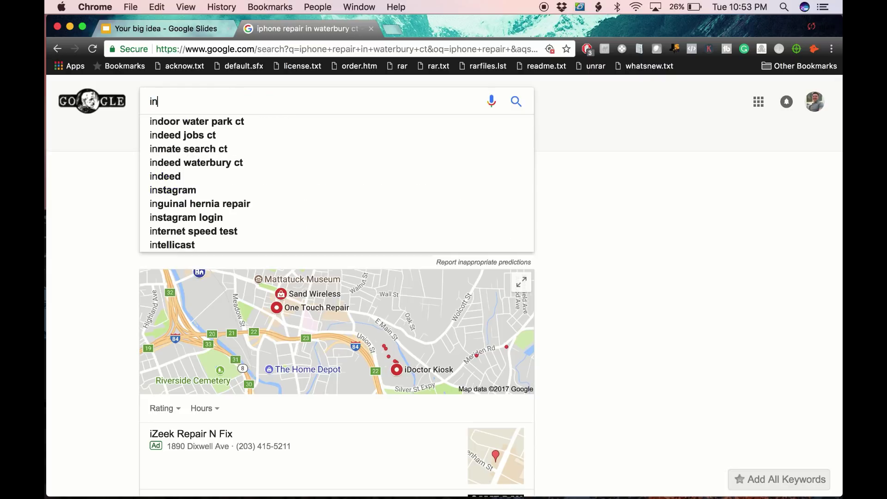
{"action": "type", "text": "jury law"}
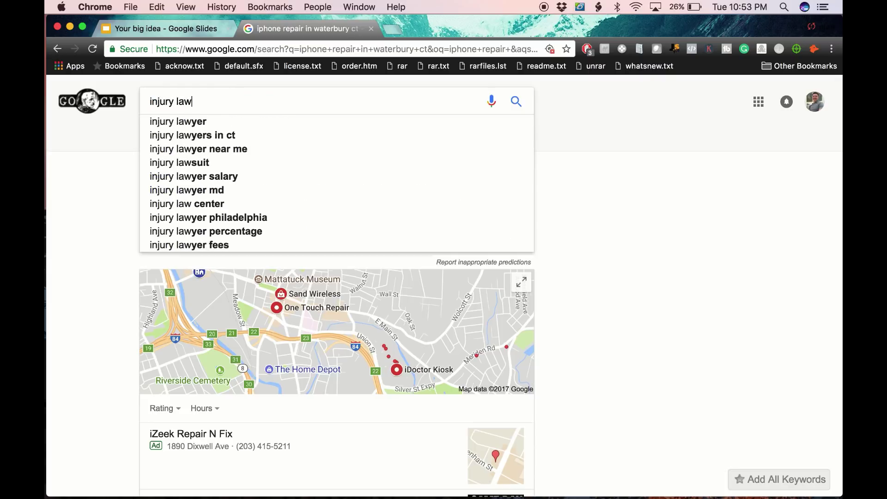
{"action": "type", "text": "yers in nyc"}
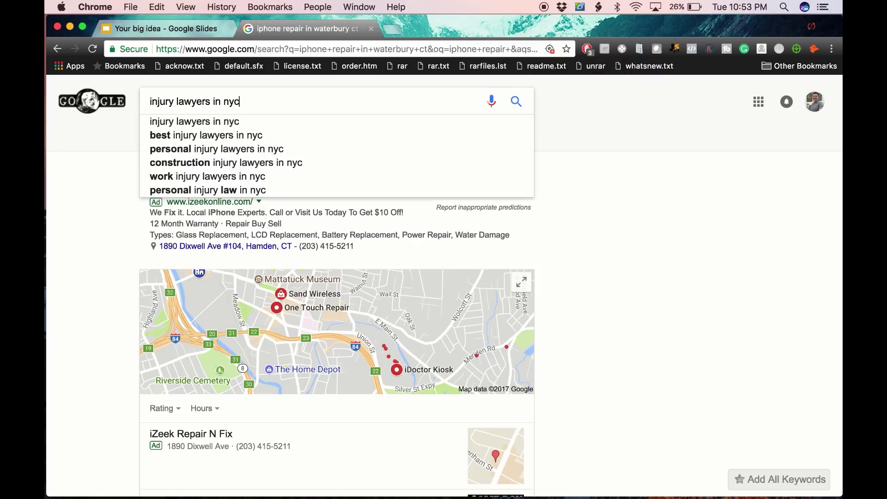
{"action": "key", "text": "Return"}
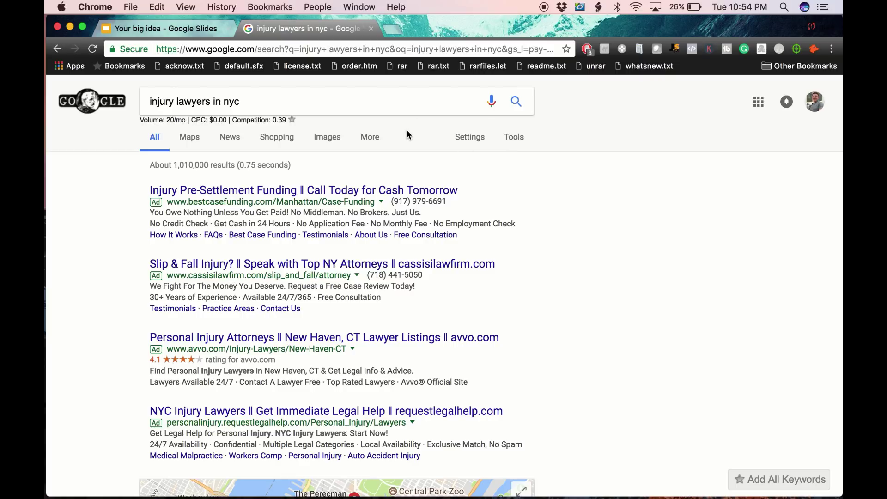
Step: Remove the word "in" from the query and search for "injury lawyers nyc"
{"action": "left_click", "coordinate": [217, 101]}
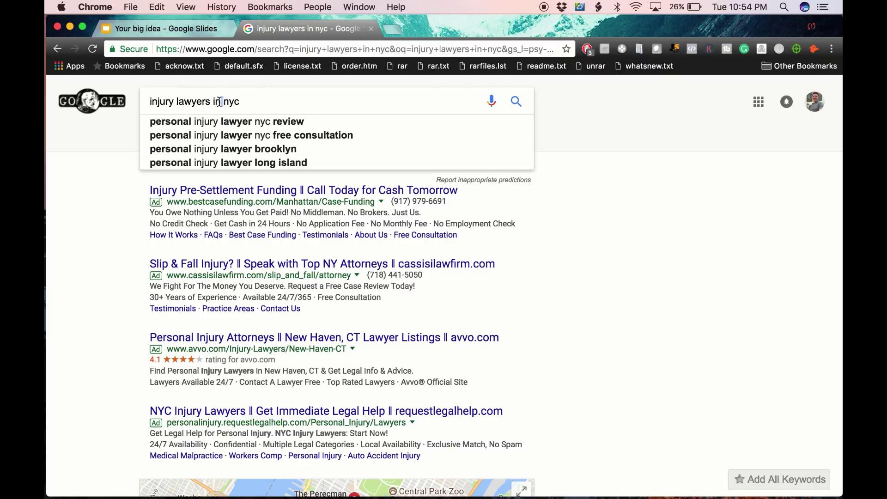
{"action": "key", "text": "BackSpace"}
{"action": "key", "text": "BackSpace"}
{"action": "key", "text": "BackSpace"}
{"action": "key", "text": "Return"}
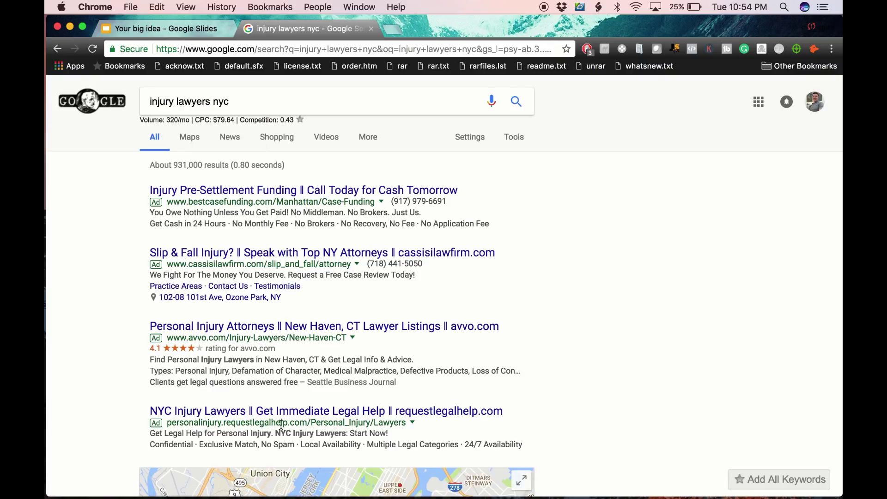
Step: Review the organic listings below the map results and open The Perecman Firm's website
{"action": "scroll", "coordinate": [590, 362], "scroll_direction": "down", "scroll_amount": 12}
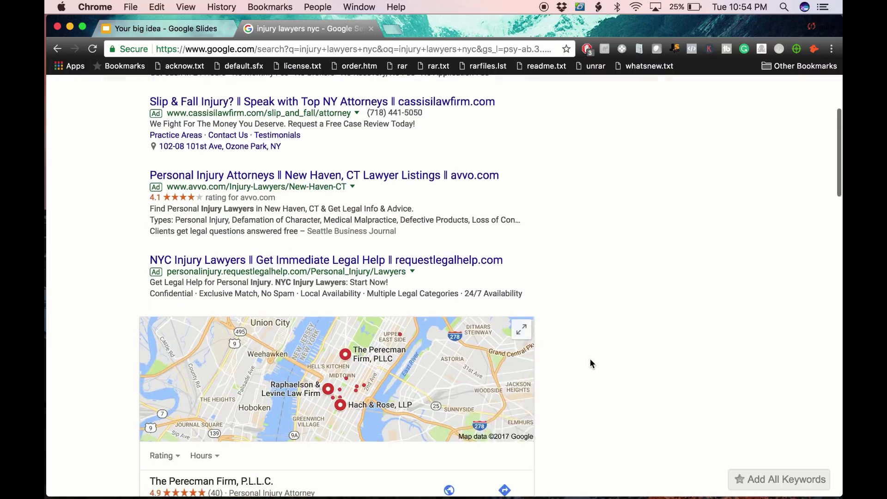
{"action": "scroll", "coordinate": [590, 364], "scroll_direction": "down", "scroll_amount": 2}
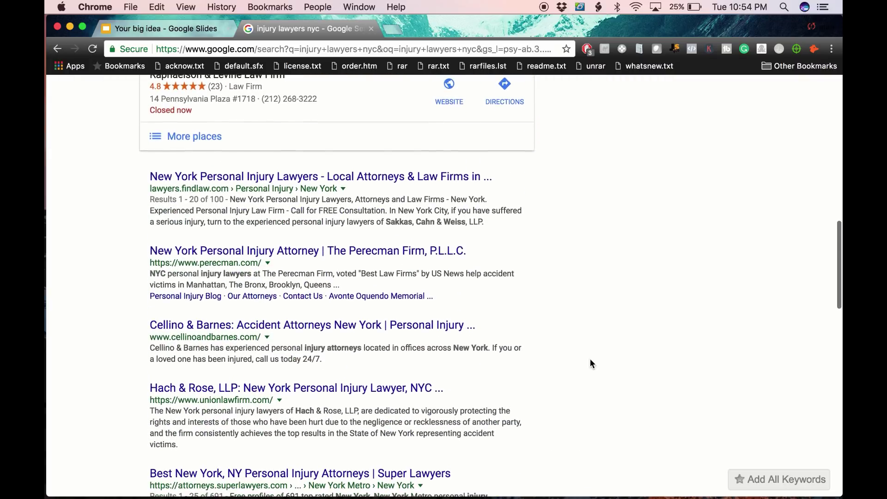
{"action": "left_click_drag", "start_coordinate": [156, 190], "coordinate": [230, 192]}
{"action": "left_click", "coordinate": [285, 209]}
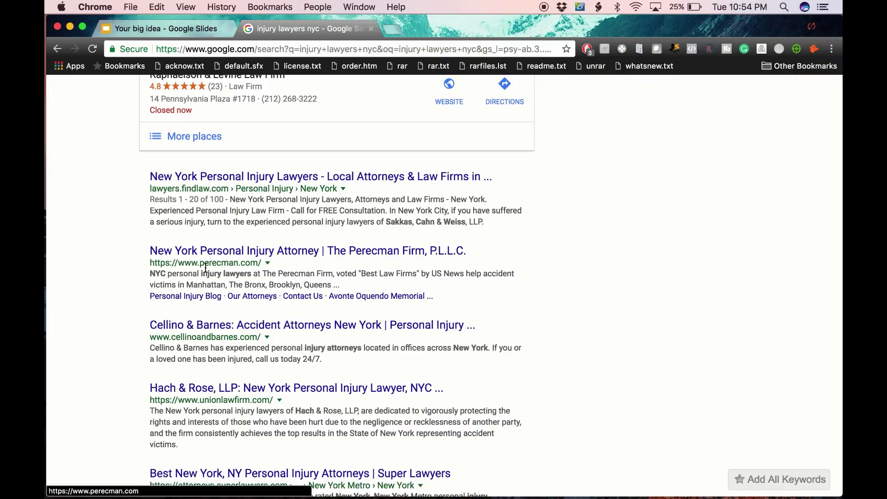
{"action": "left_click_drag", "start_coordinate": [200, 263], "coordinate": [237, 259]}
{"action": "left_click", "coordinate": [237, 260]}
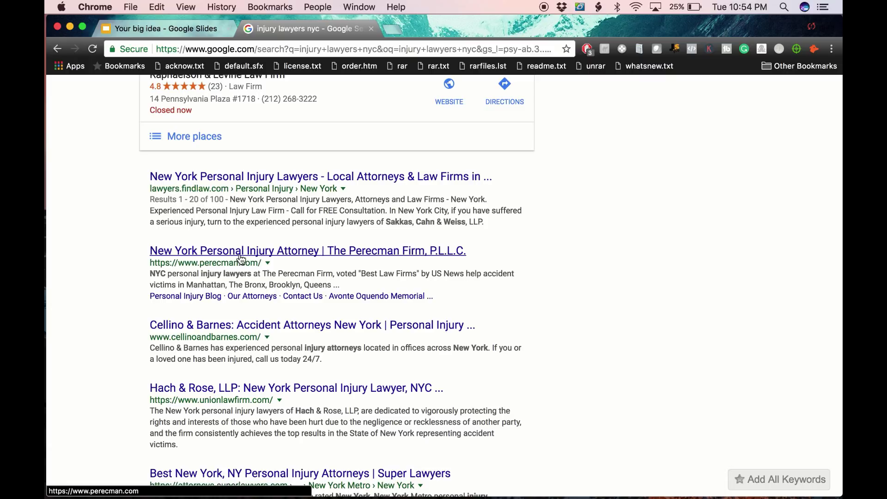
{"action": "left_click", "coordinate": [241, 260]}
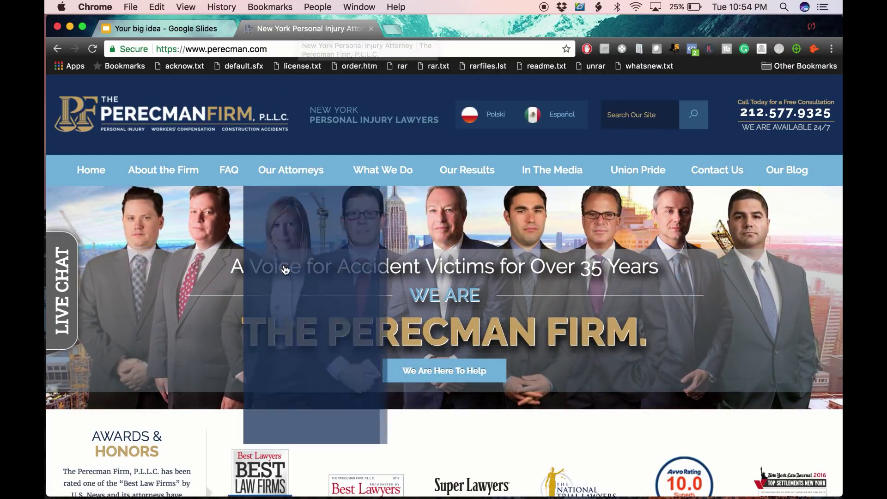
Step: Examine the law firm homepage's practice areas, awards, attorney profiles and case-type text
{"action": "mouse_move", "coordinate": [379, 178]}
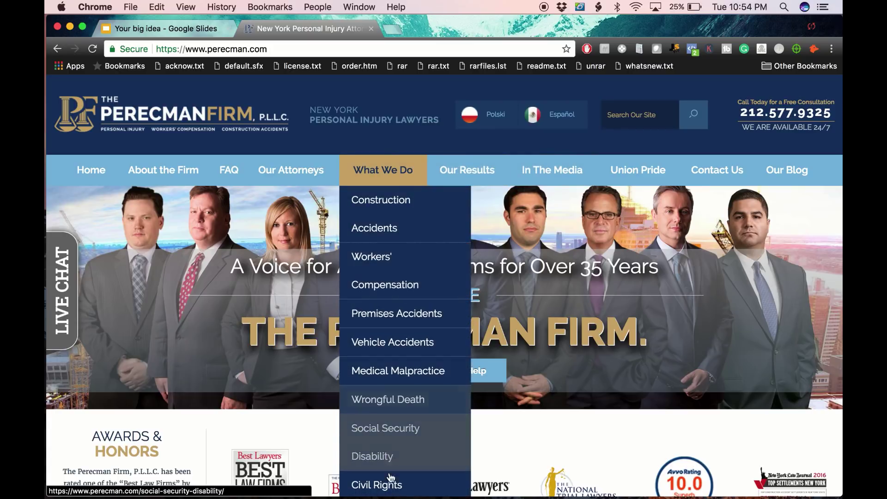
{"action": "mouse_move", "coordinate": [291, 173]}
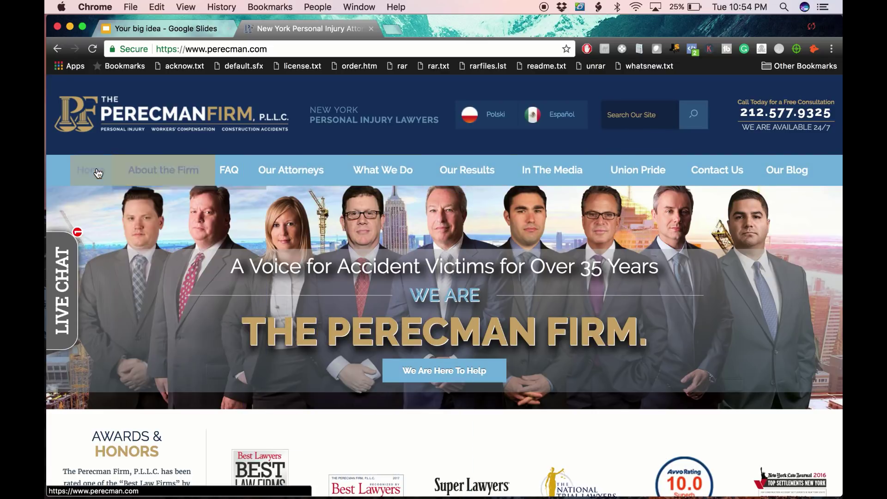
{"action": "scroll", "coordinate": [328, 337], "scroll_direction": "down", "scroll_amount": 10}
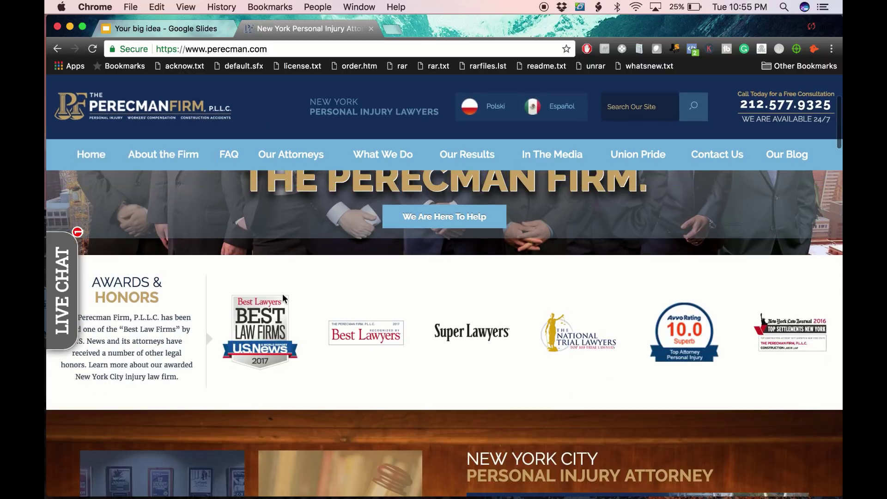
{"action": "scroll", "coordinate": [327, 337], "scroll_direction": "up", "scroll_amount": 4}
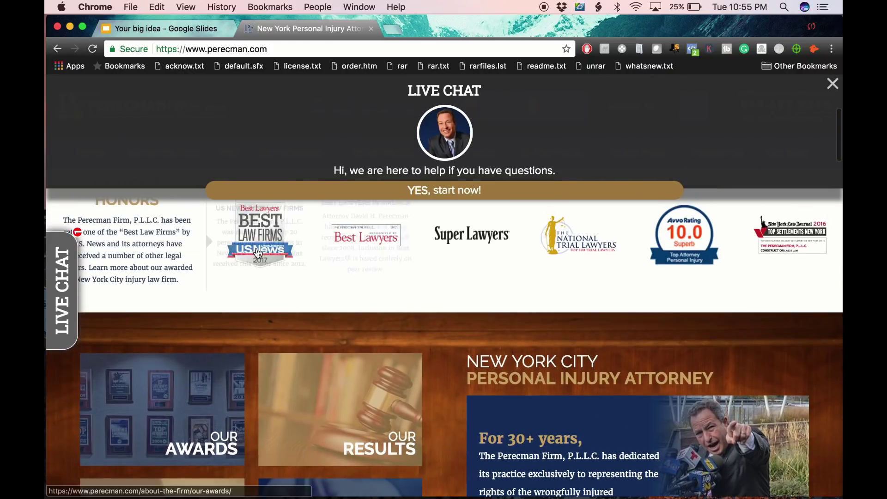
{"action": "scroll", "coordinate": [439, 330], "scroll_direction": "down", "scroll_amount": 10}
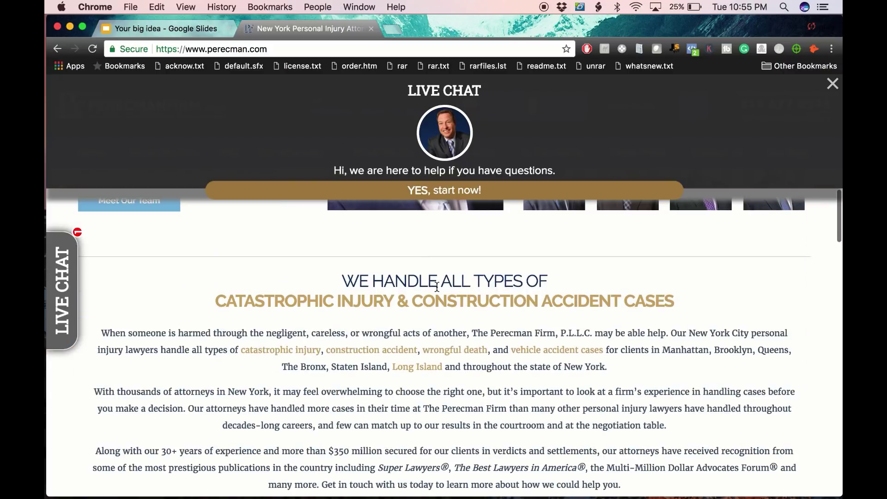
{"action": "right_click", "coordinate": [329, 336]}
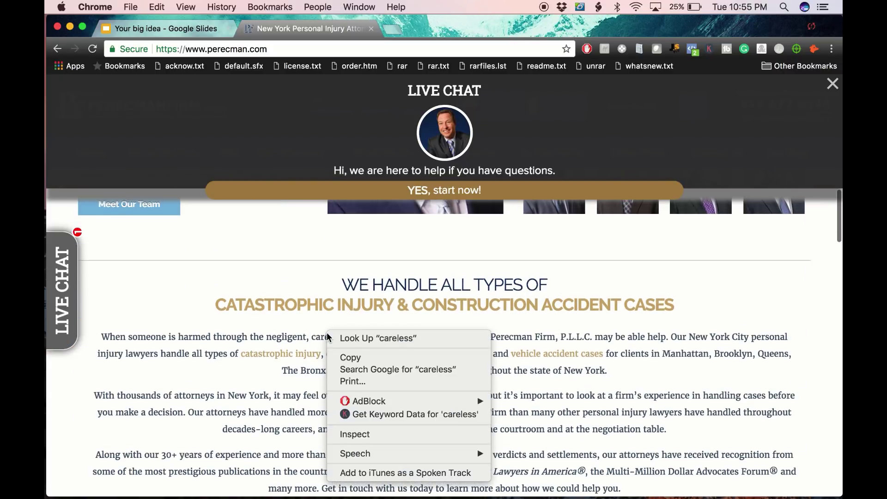
{"action": "left_click", "coordinate": [280, 266]}
{"action": "scroll", "coordinate": [305, 261], "scroll_direction": "up", "scroll_amount": 4}
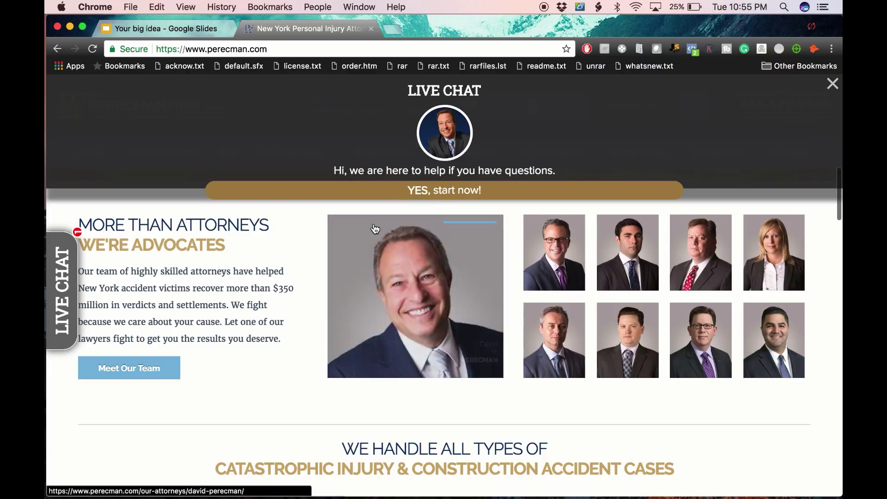
Step: Check the site with Facebook Pixel Helper and look over its client testimonials, contact form and footer
{"action": "left_click", "coordinate": [692, 49]}
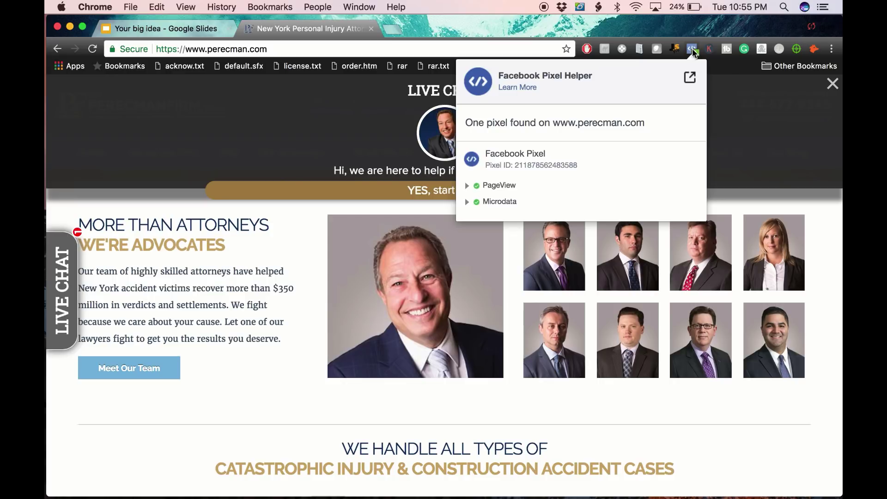
{"action": "left_click", "coordinate": [692, 49]}
{"action": "scroll", "coordinate": [497, 291], "scroll_direction": "down", "scroll_amount": 15}
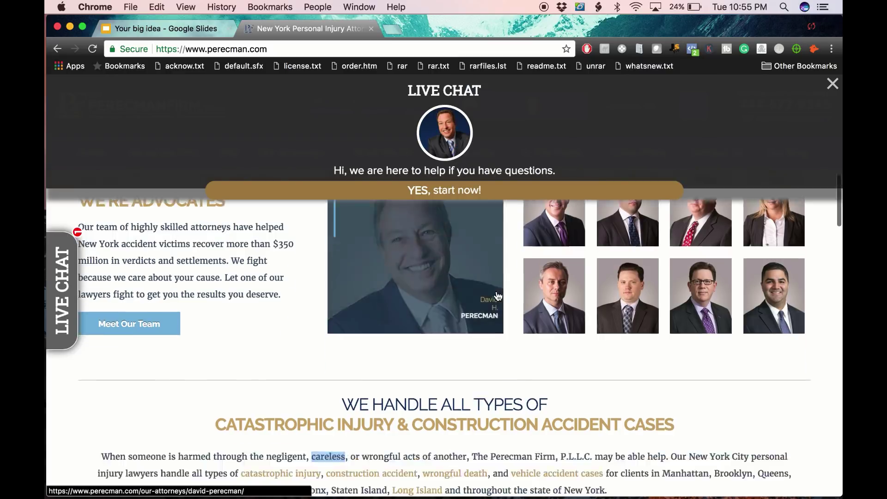
{"action": "scroll", "coordinate": [496, 296], "scroll_direction": "down", "scroll_amount": 10}
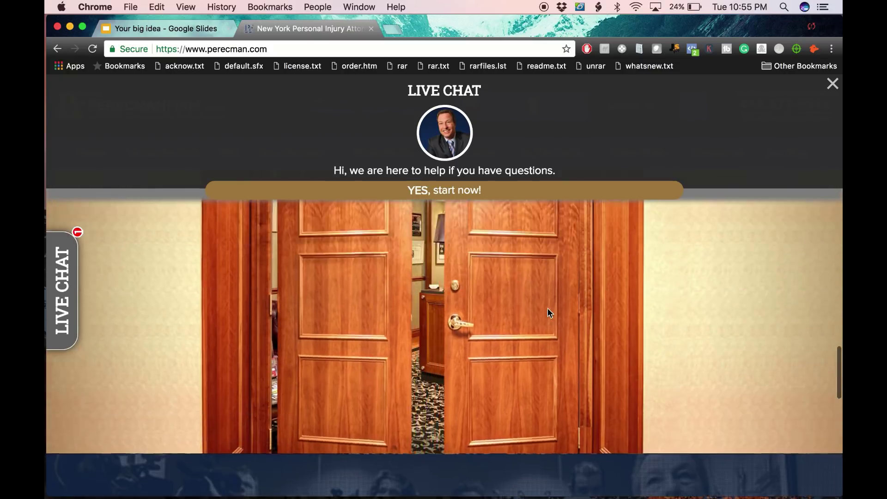
{"action": "scroll", "coordinate": [549, 311], "scroll_direction": "up", "scroll_amount": 6}
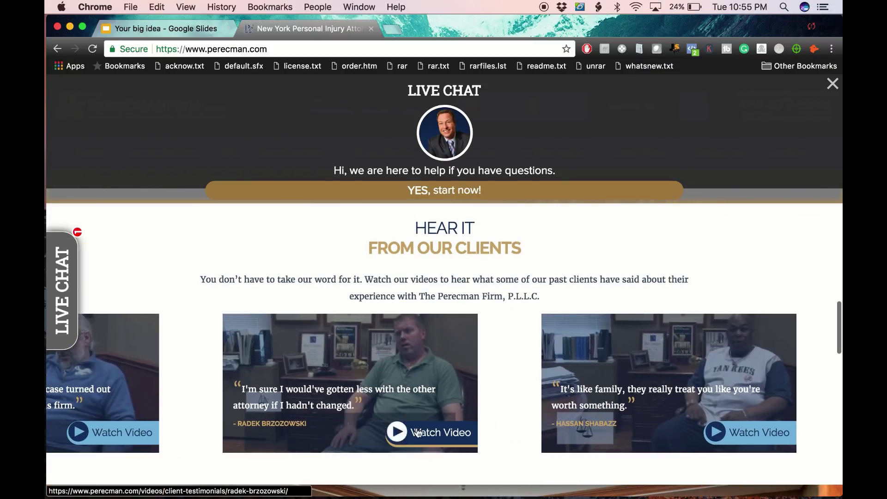
{"action": "scroll", "coordinate": [575, 415], "scroll_direction": "down", "scroll_amount": 5}
{"action": "scroll", "coordinate": [575, 414], "scroll_direction": "down", "scroll_amount": 8}
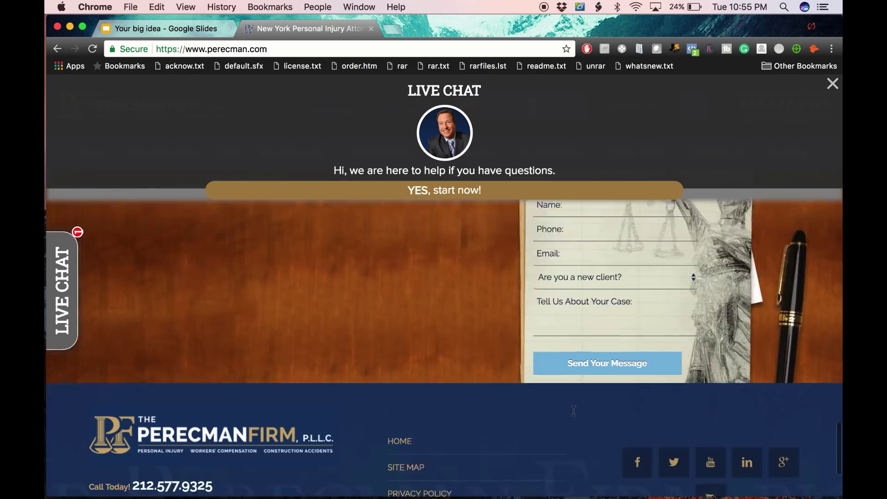
{"action": "scroll", "coordinate": [573, 411], "scroll_direction": "up", "scroll_amount": 4}
{"action": "scroll", "coordinate": [574, 411], "scroll_direction": "up", "scroll_amount": 15}
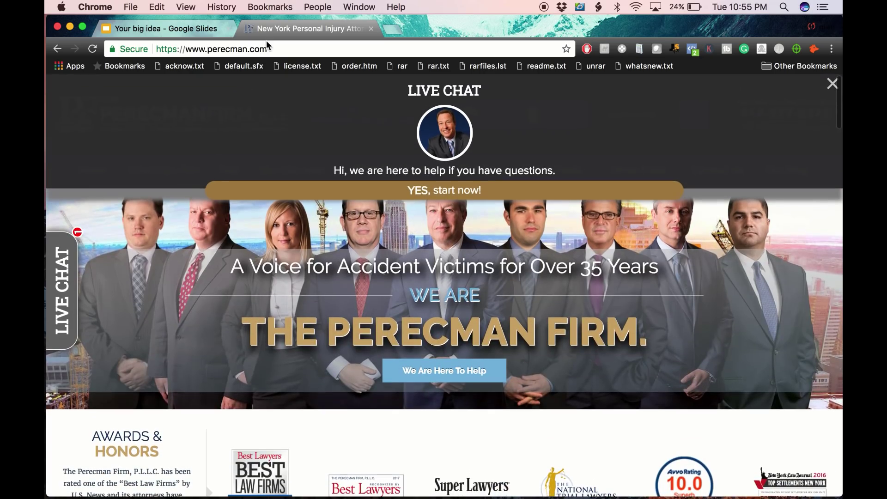
{"action": "left_click", "coordinate": [268, 47]}
{"action": "key", "text": "super+c"}
{"action": "right_click", "coordinate": [268, 46]}
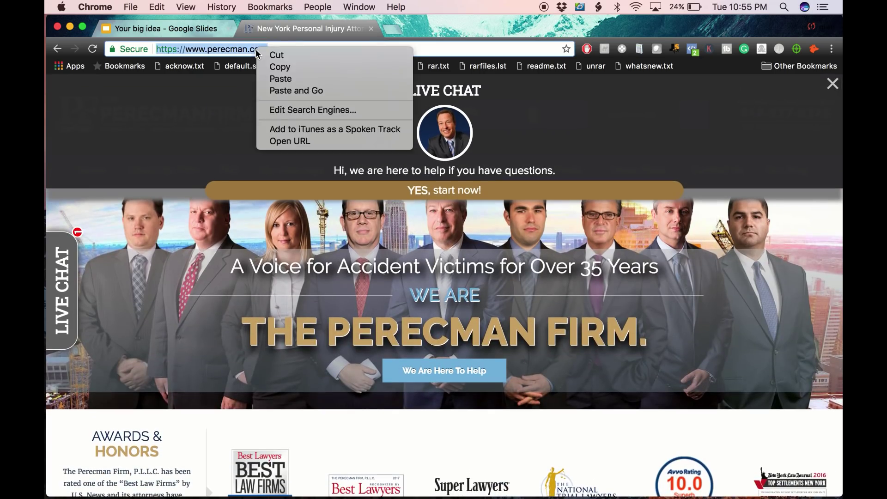
{"action": "key", "text": "super+t"}
{"action": "type", "text": "sp"}
{"action": "key", "text": "Return"}
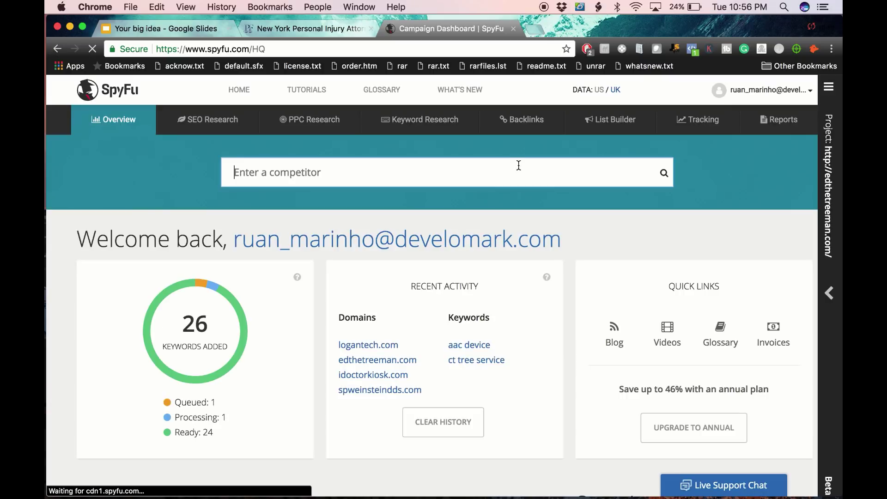
{"action": "key", "text": "super+v"}
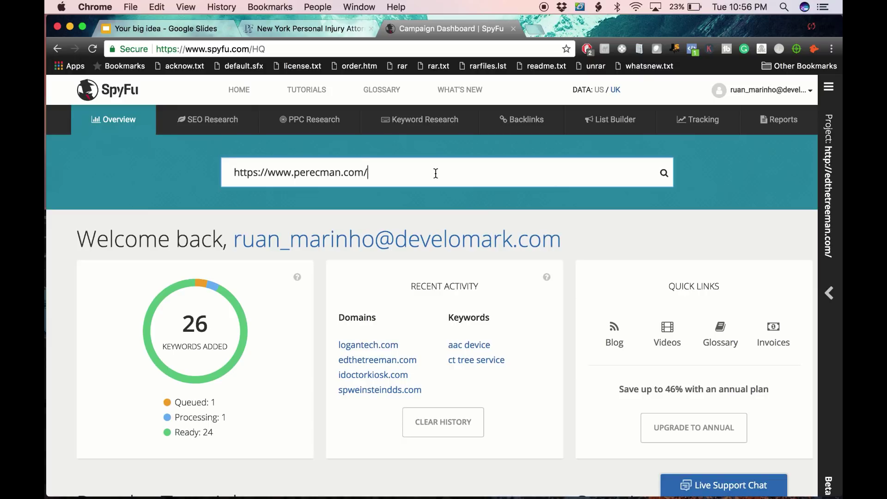
{"action": "key", "text": "Return"}
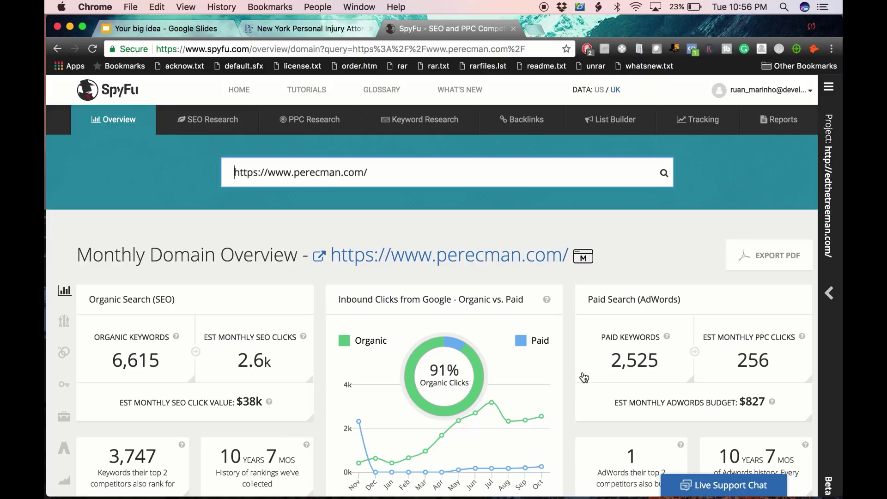
Step: Review the domain overview's organic and paid search figures and return the law firm's tab to the Google results
{"action": "scroll", "coordinate": [584, 378], "scroll_direction": "down", "scroll_amount": 3}
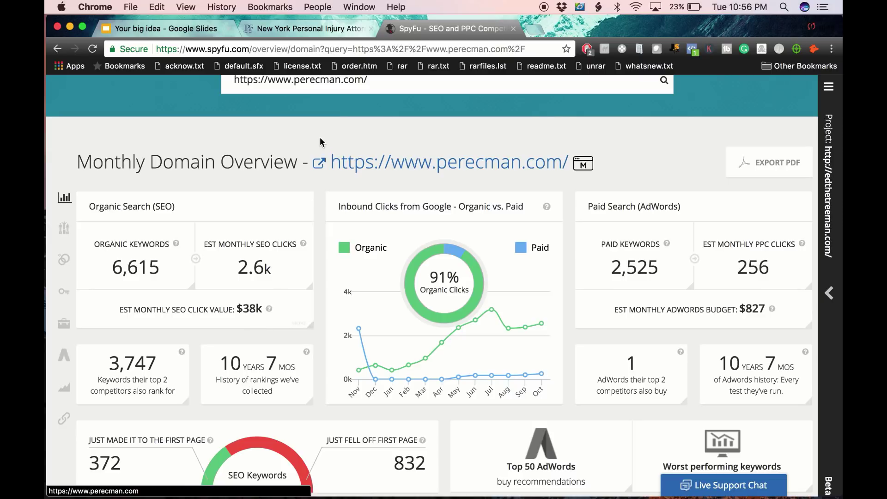
{"action": "left_click", "coordinate": [293, 32]}
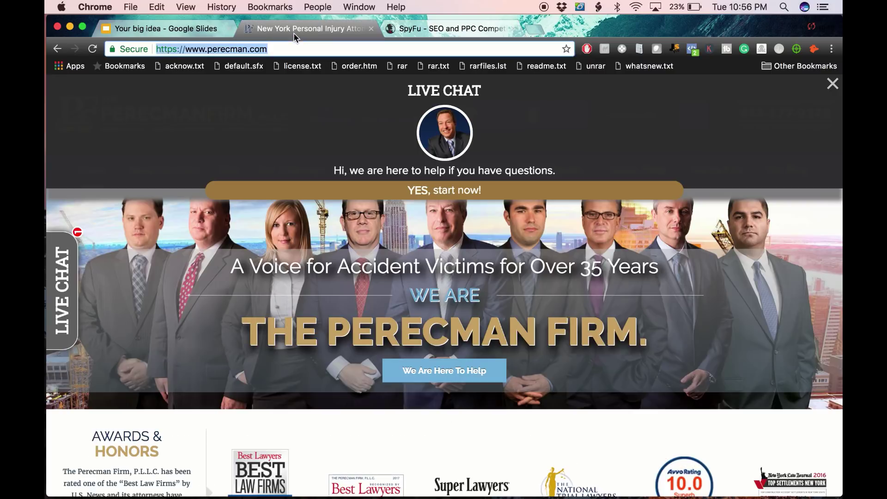
{"action": "key", "text": "super+bracketleft"}
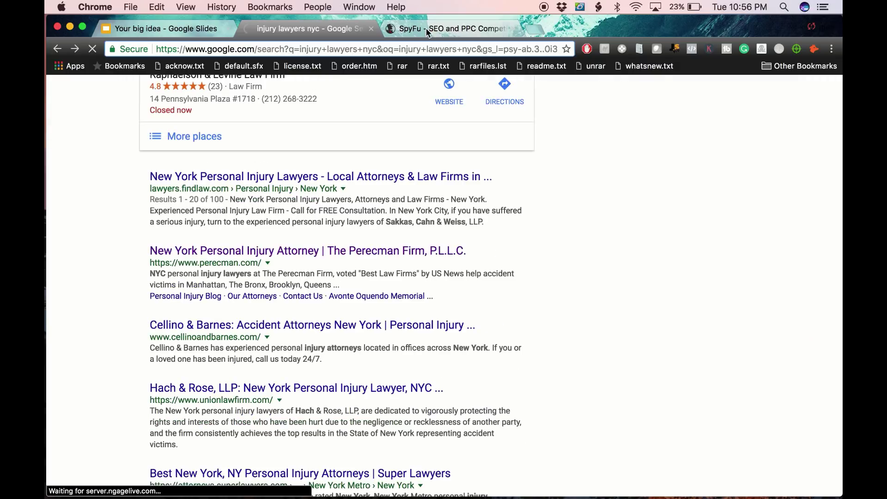
Step: Examine the competitor's organic keyword figures and Top Keywords tables in the SpyFu domain overview
{"action": "left_click", "coordinate": [429, 29]}
{"action": "scroll", "coordinate": [426, 211], "scroll_direction": "down", "scroll_amount": 3}
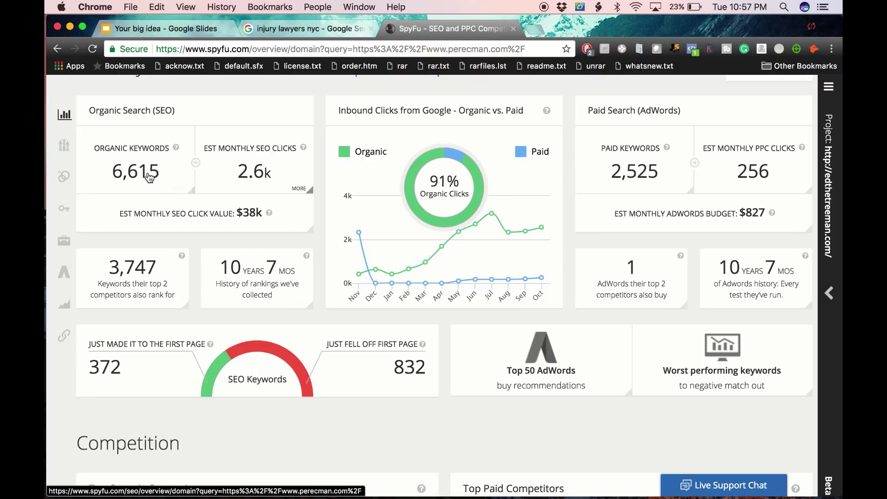
{"action": "scroll", "coordinate": [272, 380], "scroll_direction": "down", "scroll_amount": 10}
{"action": "scroll", "coordinate": [271, 381], "scroll_direction": "down", "scroll_amount": 7}
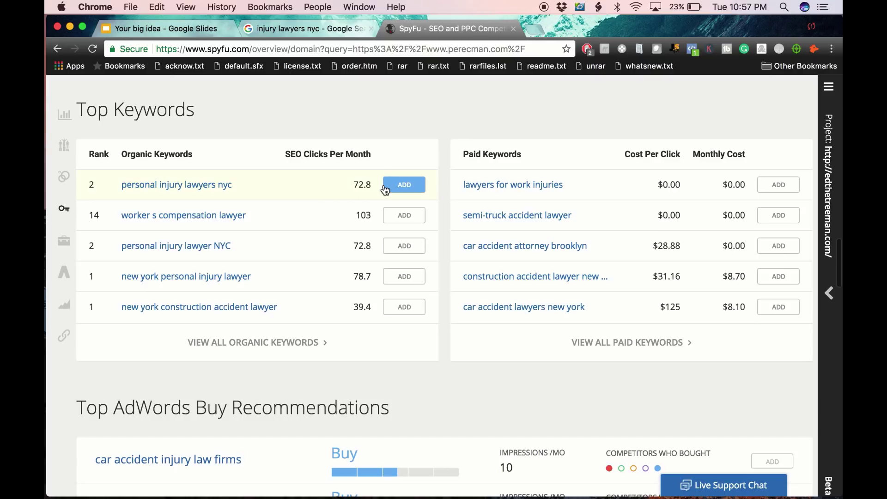
{"action": "scroll", "coordinate": [330, 185], "scroll_direction": "up", "scroll_amount": 8}
{"action": "scroll", "coordinate": [330, 185], "scroll_direction": "up", "scroll_amount": 10}
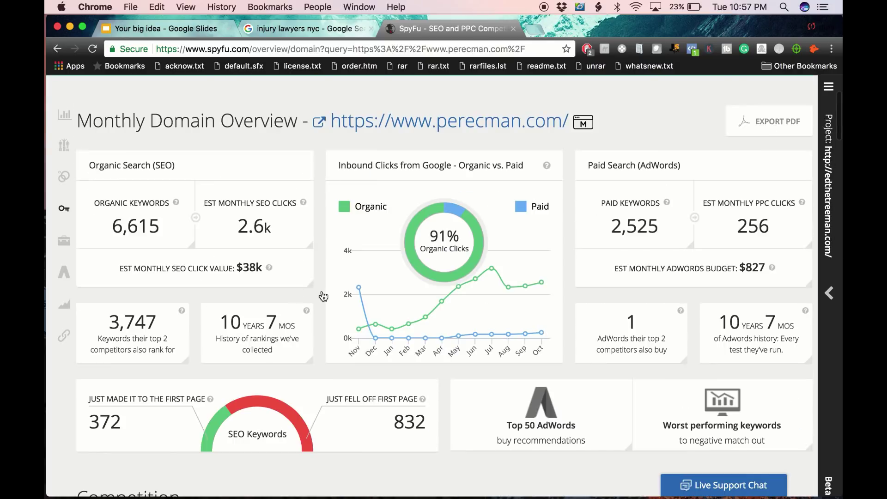
Step: Revisit the Google results for "injury lawyers nyc" and advance the presentation past the Market Research slide
{"action": "left_click", "coordinate": [340, 31]}
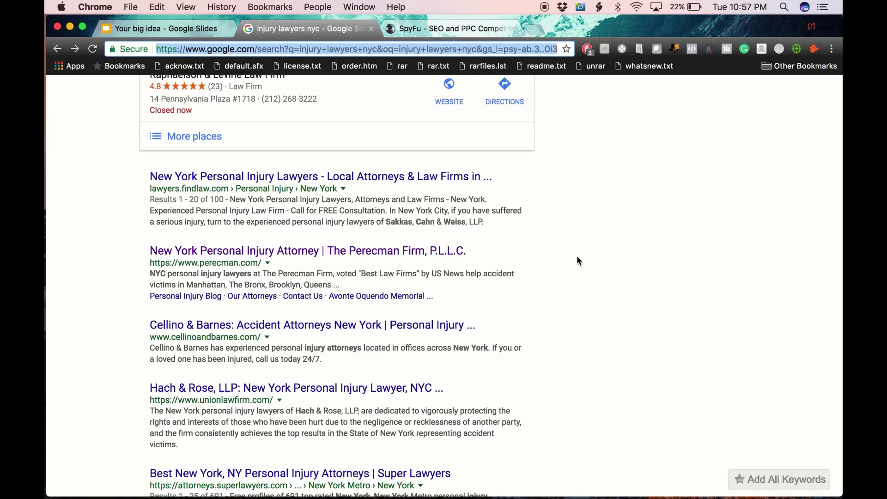
{"action": "scroll", "coordinate": [576, 257], "scroll_direction": "up", "scroll_amount": 10}
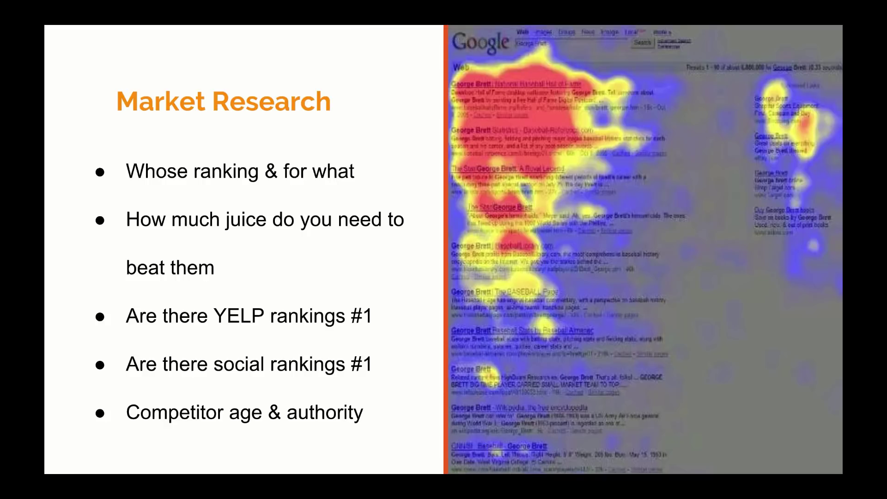
{"action": "key", "text": "Right"}
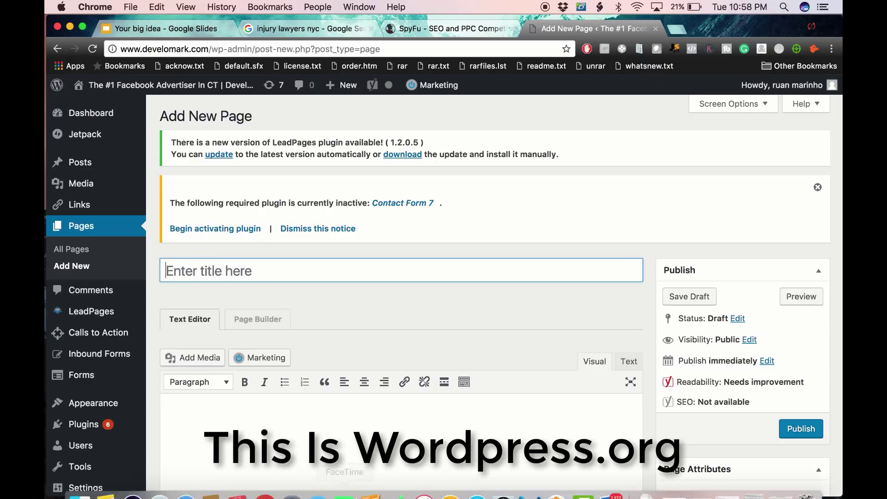
Step: Switch to Notes and write the target keyword "Social Media Marketing in CT" in a new note
{"action": "left_click", "coordinate": [95, 483]}
{"action": "left_click", "coordinate": [519, 149]}
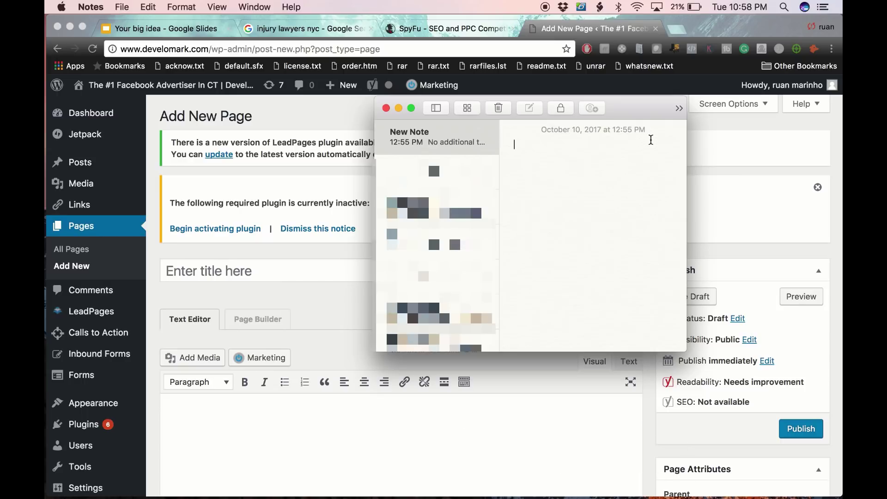
{"action": "type", "text": "Social M"}
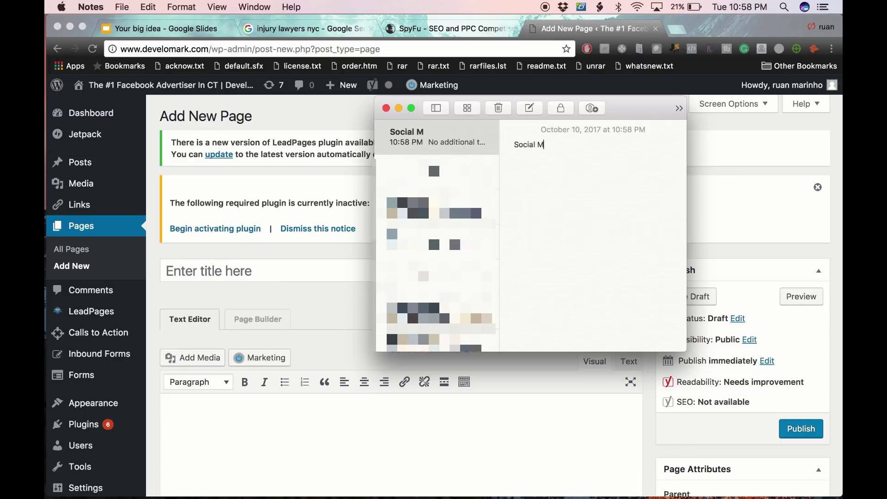
{"action": "type", "text": "edia Marketing in CT"}
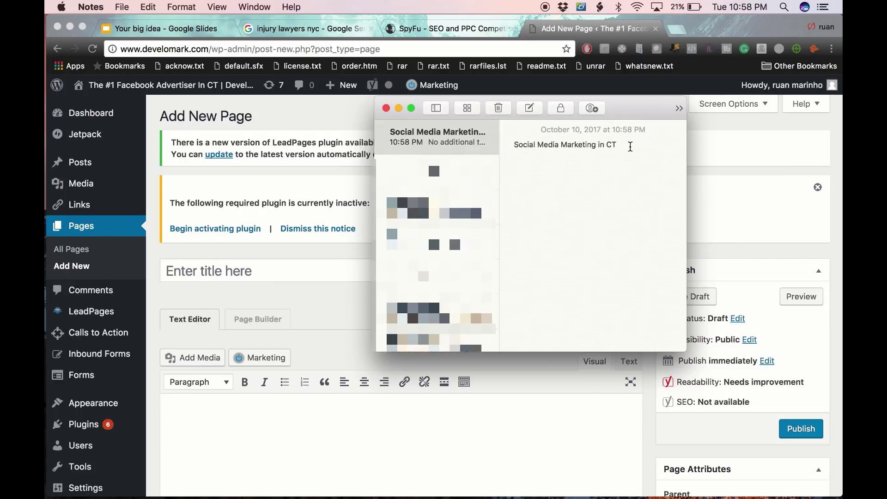
{"action": "key", "text": "super+a"}
{"action": "key", "text": "super+b"}
Step: Title the new WordPress page "Best Social Media Marketing In CT Agency" and highlight the keyword phrase within the title
{"action": "left_click", "coordinate": [308, 276]}
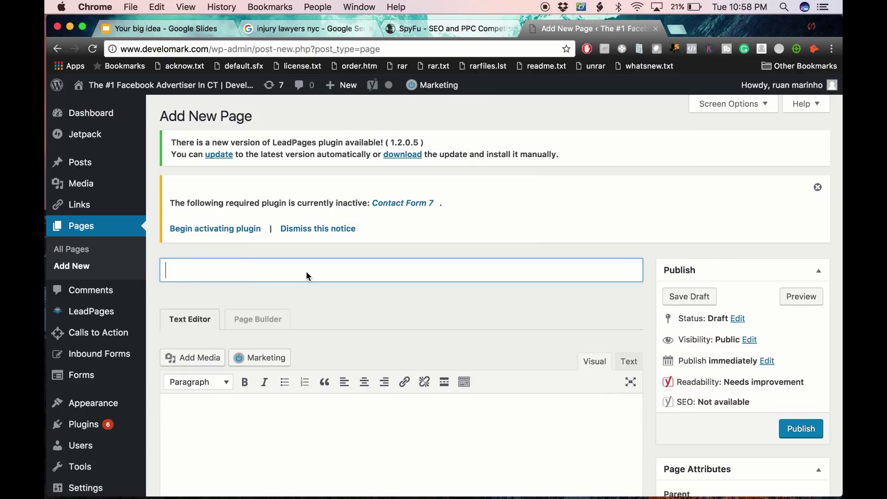
{"action": "type", "text": "Best Soci"}
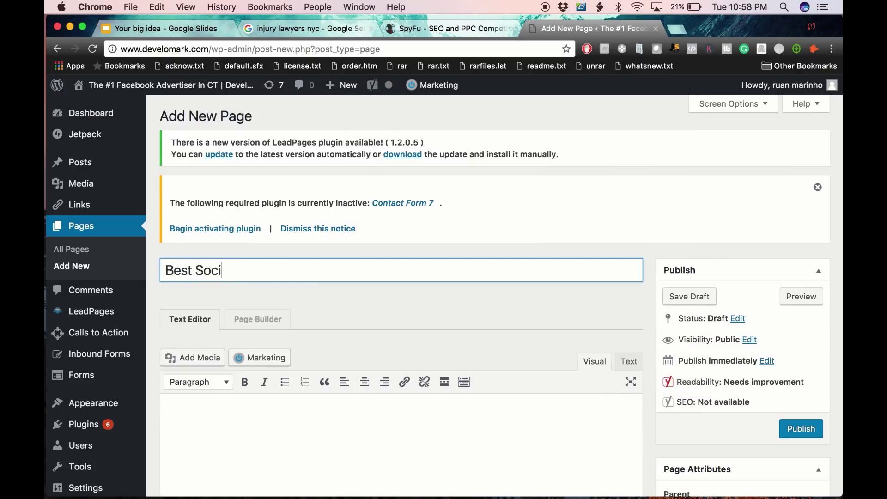
{"action": "type", "text": "al Markeitng"}
{"action": "key", "text": "BackSpace"}
{"action": "key", "text": "BackSpace"}
{"action": "type", "text": "ing"}
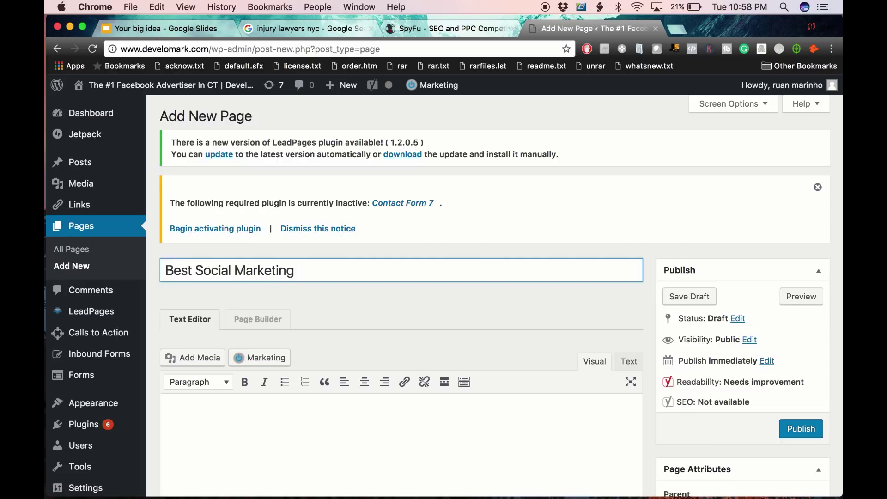
{"action": "key", "text": "BackSpace"}
{"action": "key", "text": "BackSpace"}
{"action": "key", "text": "BackSpace"}
{"action": "key", "text": "BackSpace"}
{"action": "key", "text": "BackSpace"}
{"action": "key", "text": "BackSpace"}
{"action": "key", "text": "BackSpace"}
{"action": "type", "text": "edia Marketing In "}
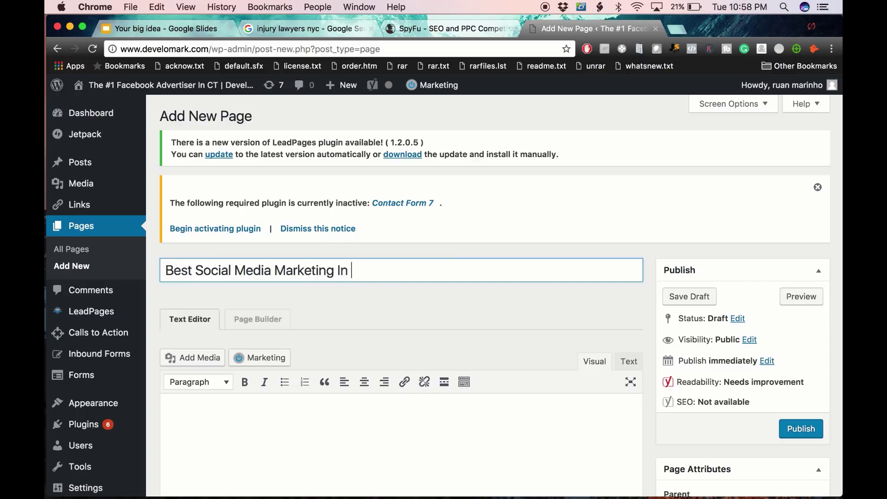
{"action": "type", "text": "CT Agencie"}
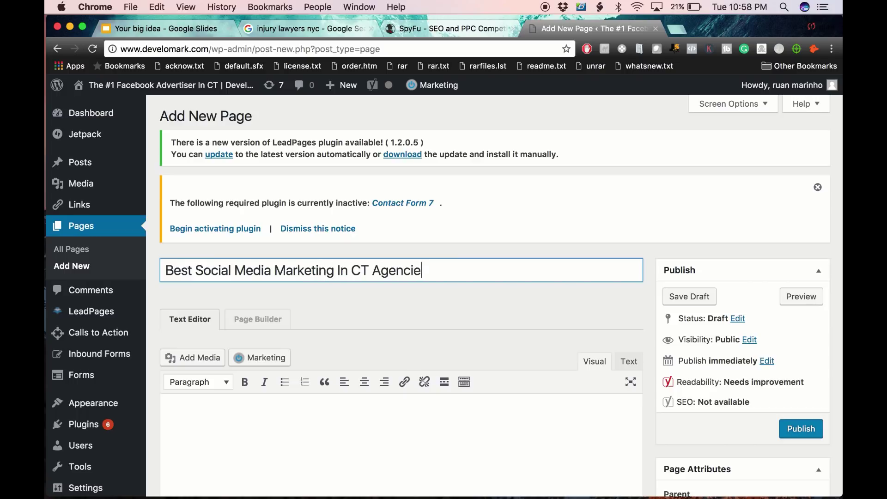
{"action": "key", "text": "BackSpace"}
{"action": "key", "text": "BackSpace"}
{"action": "type", "text": "y"}
{"action": "left_click_drag", "start_coordinate": [195, 273], "coordinate": [369, 275]}
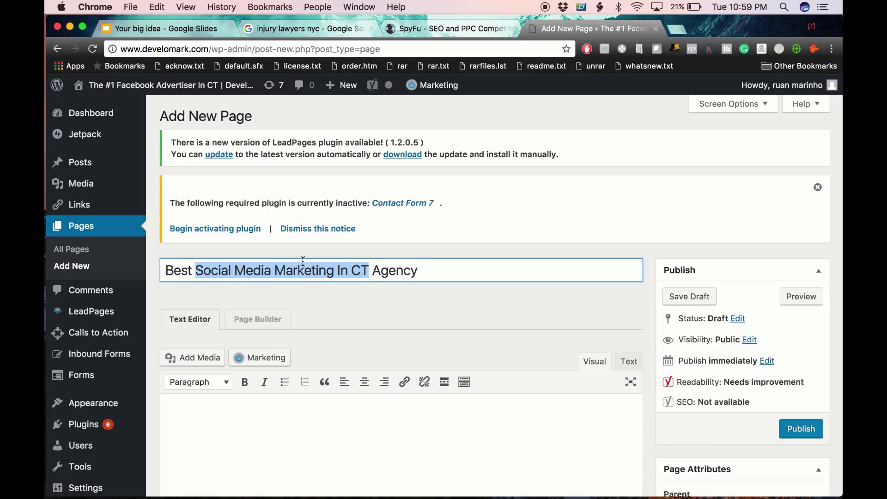
Step: Write "IS SOCIAL MEDIA MARKETING THE FUTURE IN CT" as a Heading 1 in the page body and start a new paragraph
{"action": "scroll", "coordinate": [425, 317], "scroll_direction": "down", "scroll_amount": 5}
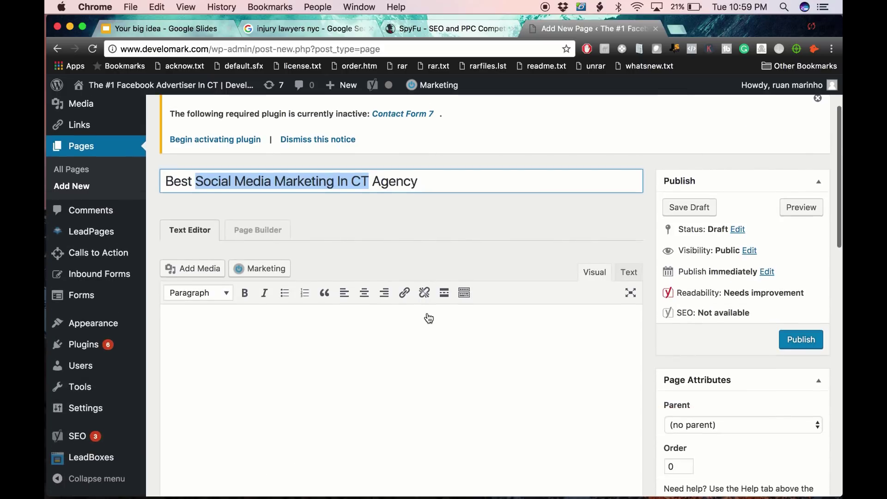
{"action": "left_click", "coordinate": [227, 172]}
{"action": "left_click", "coordinate": [220, 220]}
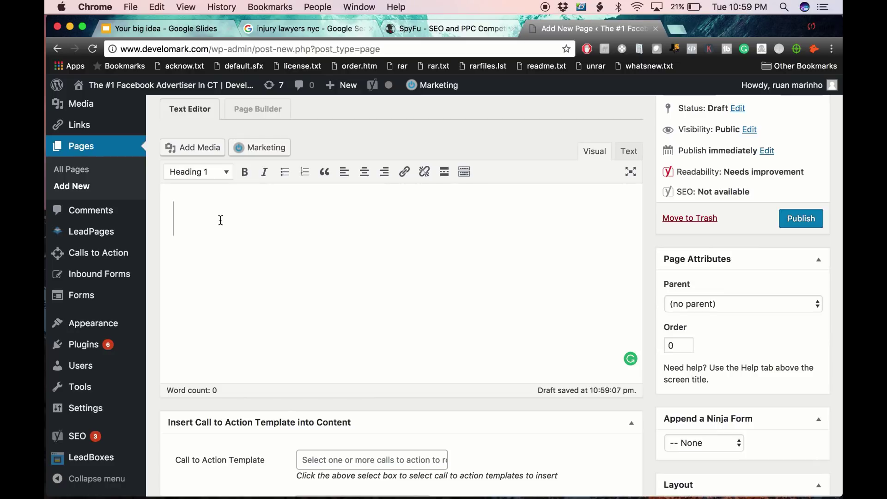
{"action": "type", "text": "IS SOCIAL M"}
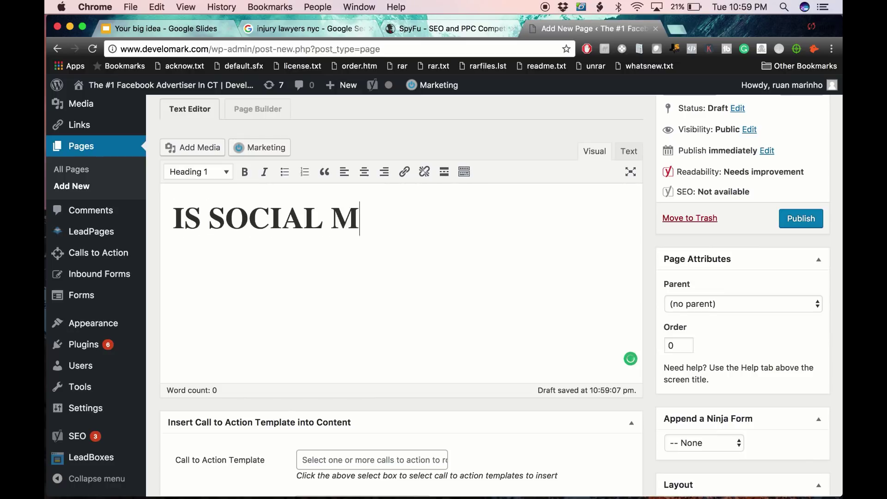
{"action": "type", "text": "EDIA MARKEITNG"}
{"action": "key", "text": "BackSpace"}
{"action": "key", "text": "BackSpace"}
{"action": "key", "text": "BackSpace"}
{"action": "key", "text": "BackSpace"}
{"action": "type", "text": "TING"}
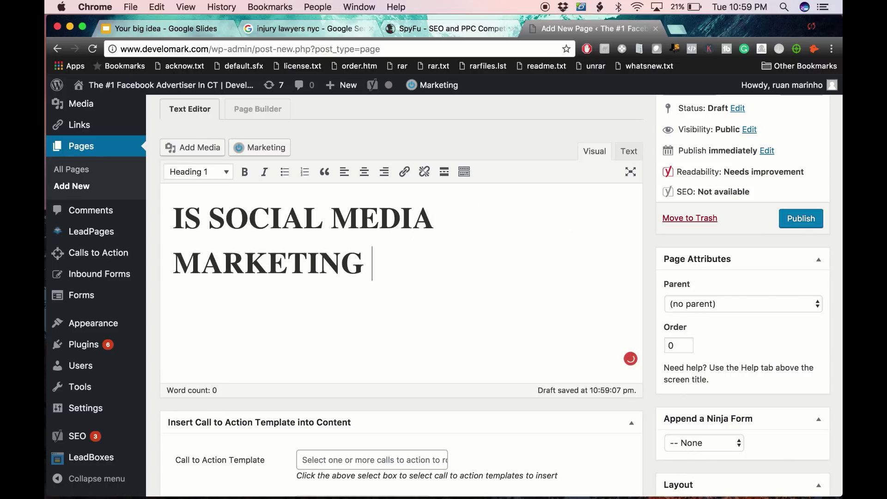
{"action": "type", "text": " THE FUT"}
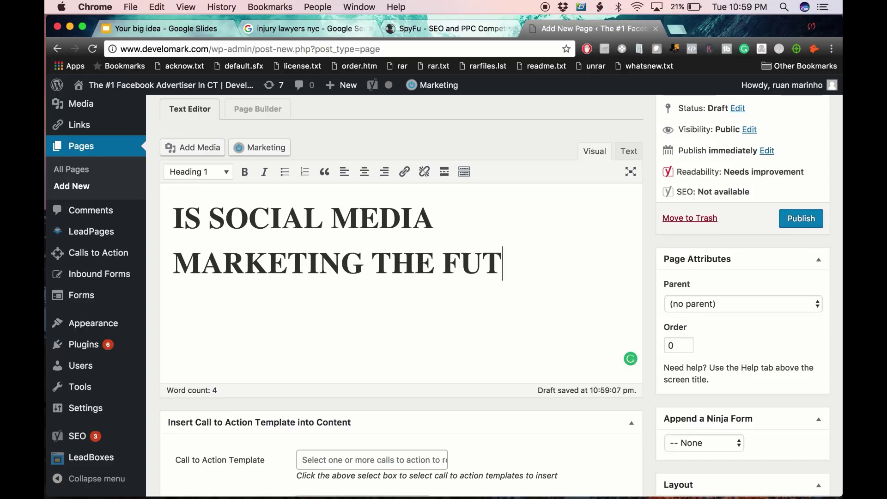
{"action": "type", "text": "URE IN CT"}
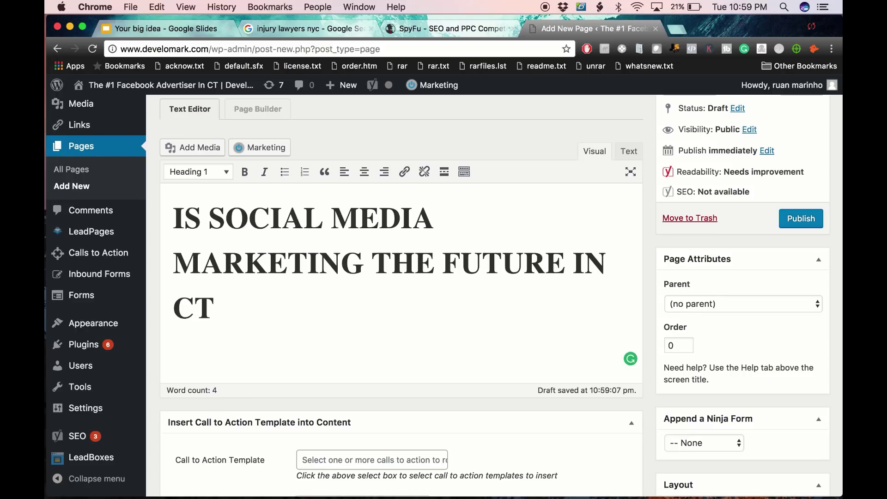
{"action": "key", "text": "Return"}
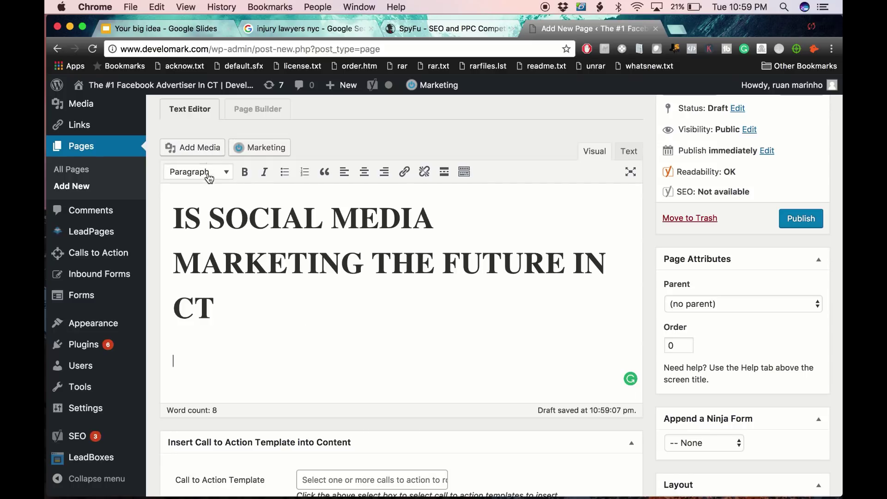
Step: Upload the desktop image "Screen Shot 2017-10-10 at 6.59.41 PM.png" to the page's media library
{"action": "left_click", "coordinate": [202, 152]}
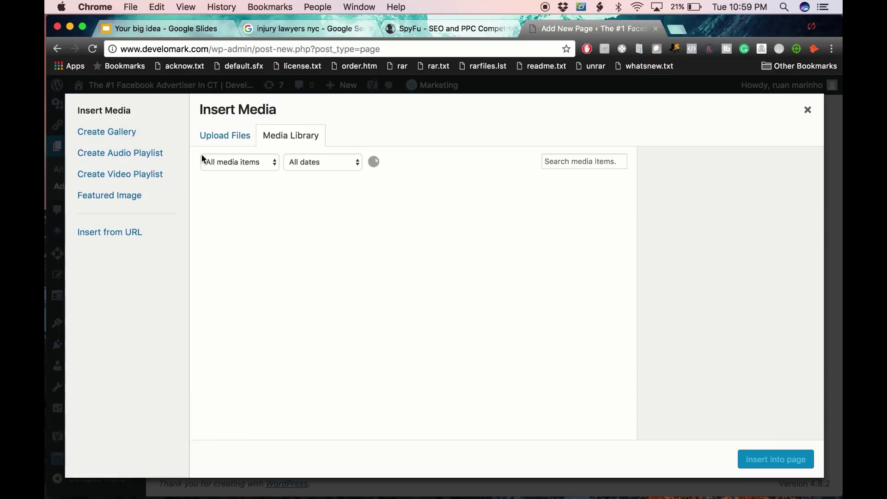
{"action": "left_click", "coordinate": [236, 141]}
{"action": "left_click", "coordinate": [537, 307]}
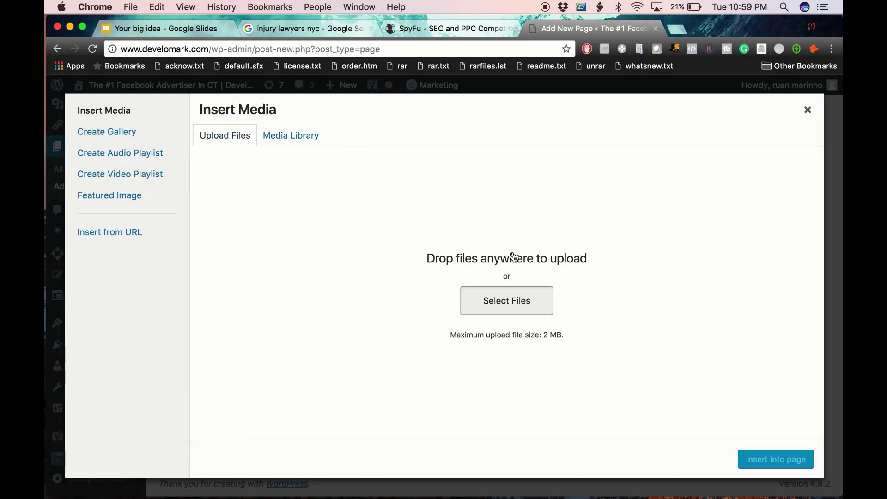
{"action": "left_click", "coordinate": [351, 126]}
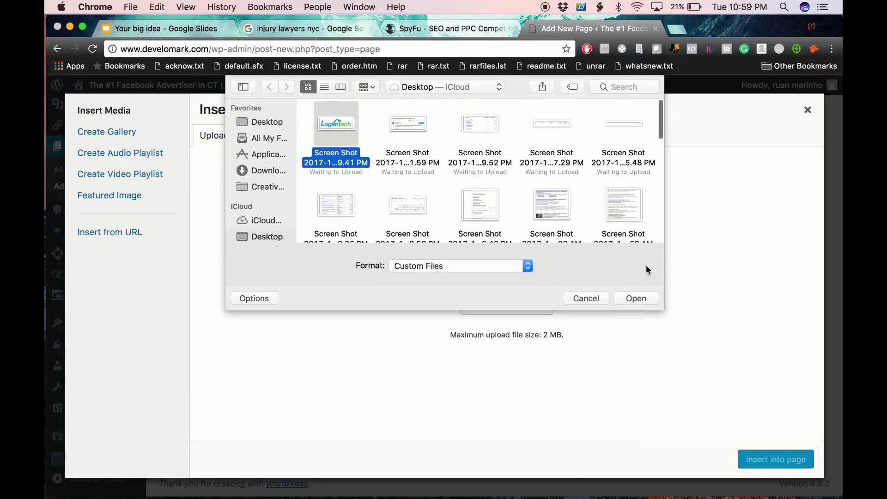
{"action": "left_click", "coordinate": [634, 297]}
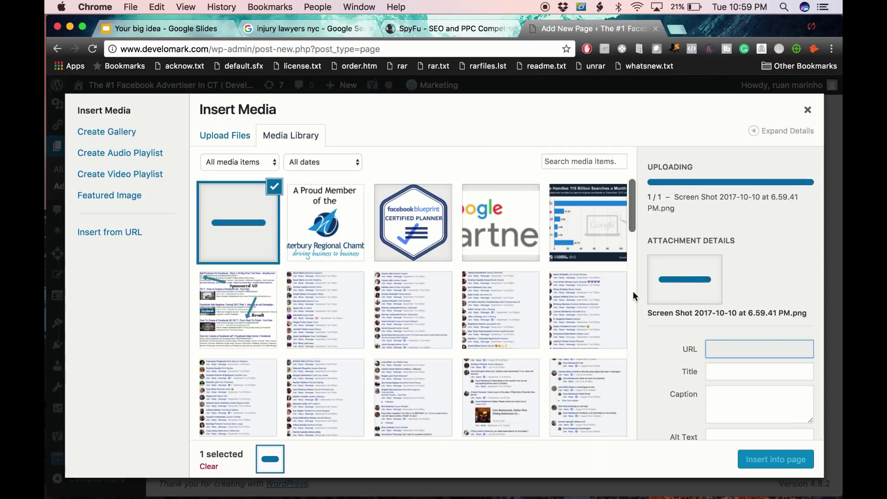
Step: Set the uploaded image's alt text to "social media marketing in ct" and close the media library without inserting the image
{"action": "scroll", "coordinate": [727, 301], "scroll_direction": "down", "scroll_amount": 5}
{"action": "left_click", "coordinate": [728, 299]}
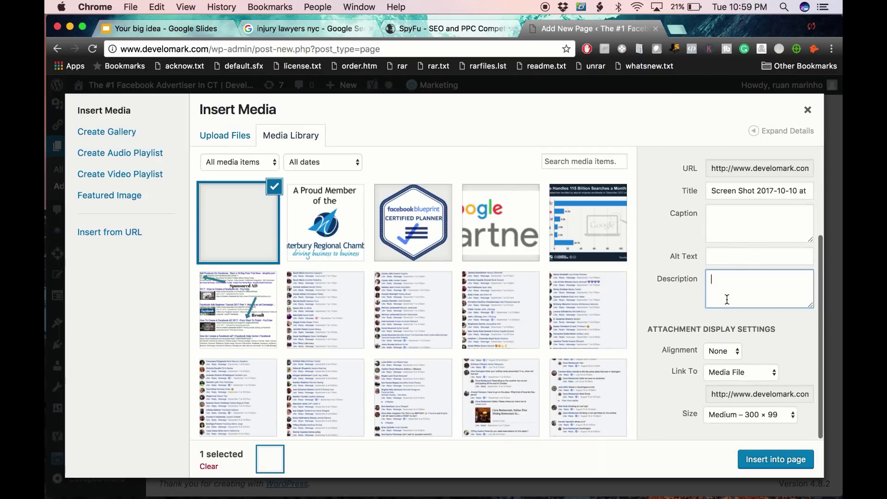
{"action": "left_click", "coordinate": [737, 259]}
{"action": "type", "text": "social mw"}
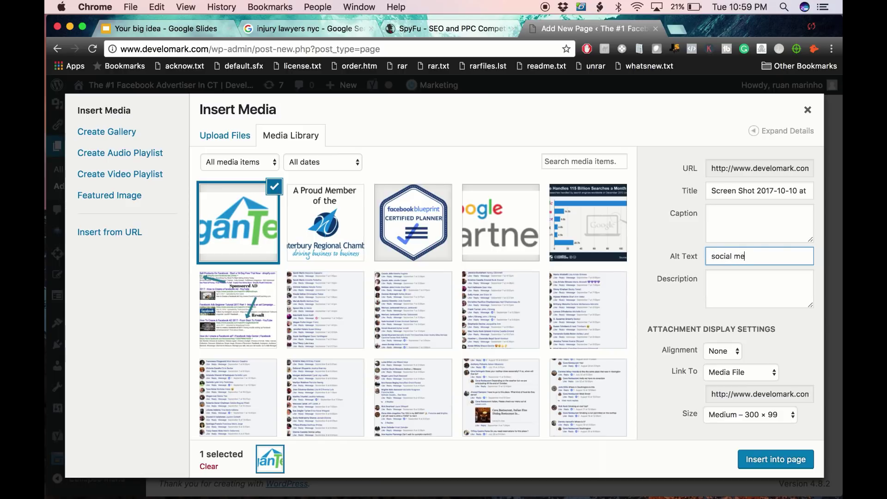
{"action": "type", "text": "dia markeitng u"}
{"action": "key", "text": "BackSpace"}
{"action": "key", "text": "BackSpace"}
{"action": "key", "text": "BackSpace"}
{"action": "type", "text": "ting in ct"}
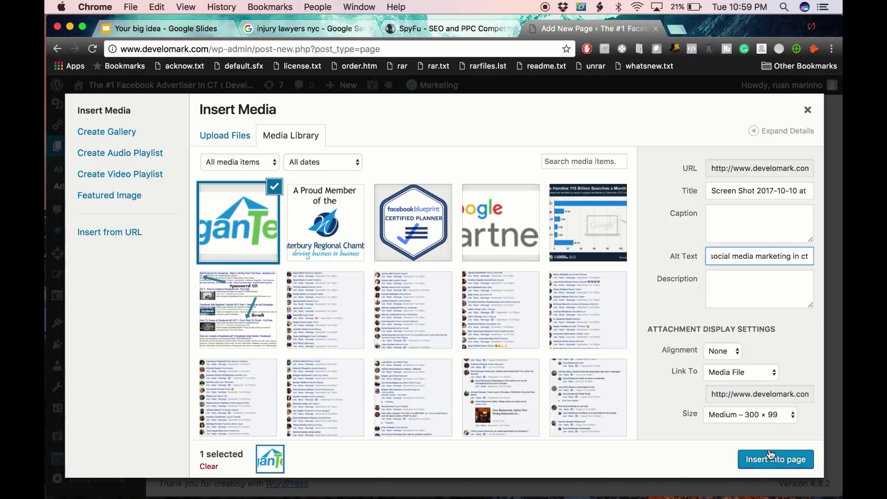
{"action": "left_click", "coordinate": [808, 107]}
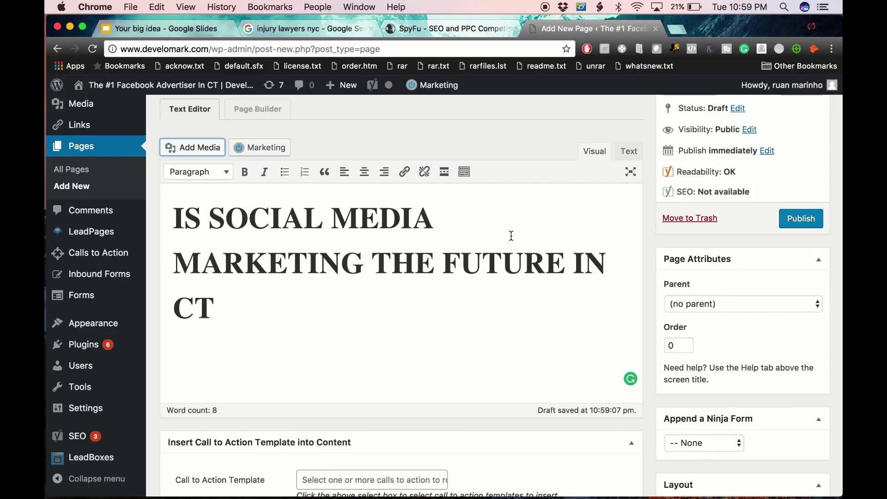
{"action": "left_click", "coordinate": [252, 301]}
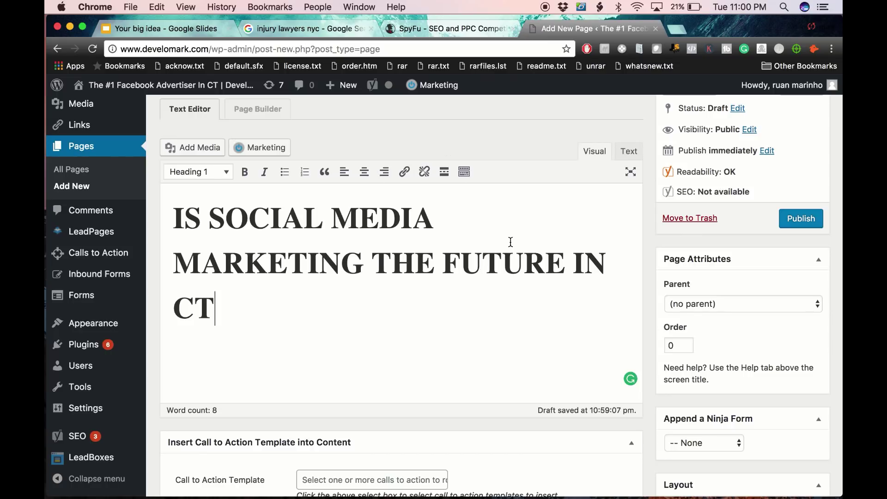
{"action": "left_click_drag", "start_coordinate": [504, 259], "coordinate": [493, 223]}
Step: Search Google for "google maps" in a new browser tab and open the Google Maps site
{"action": "left_click", "coordinate": [677, 31]}
{"action": "type", "text": "googlemaos"}
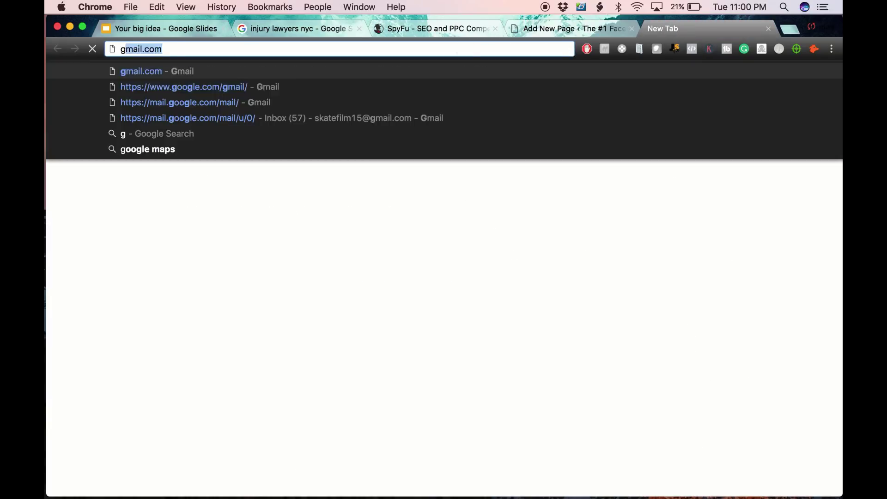
{"action": "key", "text": "BackSpace"}
{"action": "key", "text": "BackSpace"}
{"action": "key", "text": "BackSpace"}
{"action": "key", "text": "BackSpace"}
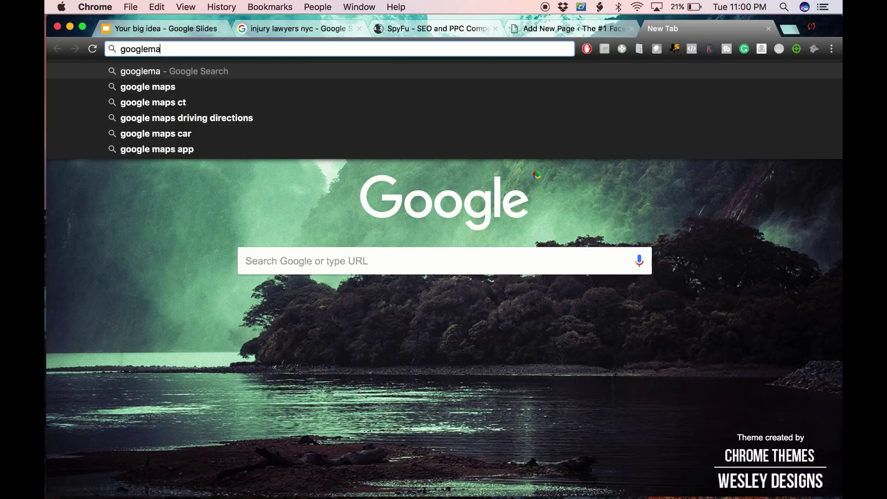
{"action": "type", "text": "maps"}
{"action": "key", "text": "Return"}
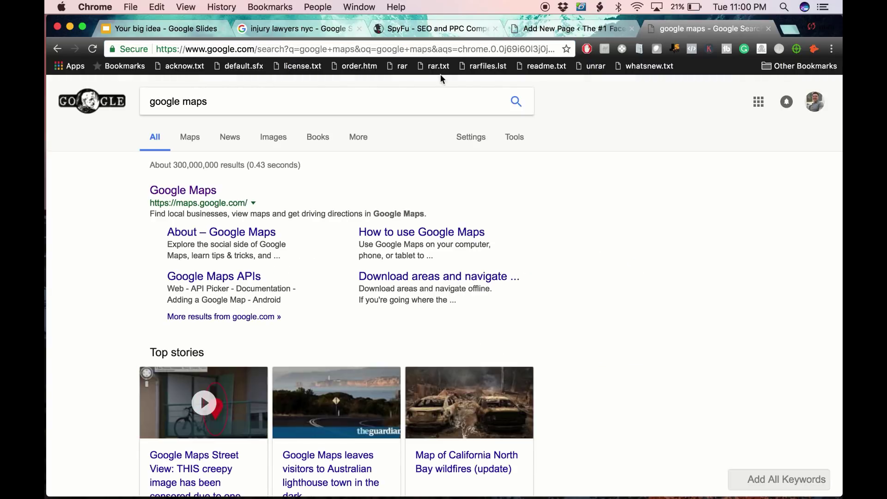
{"action": "left_click", "coordinate": [198, 191]}
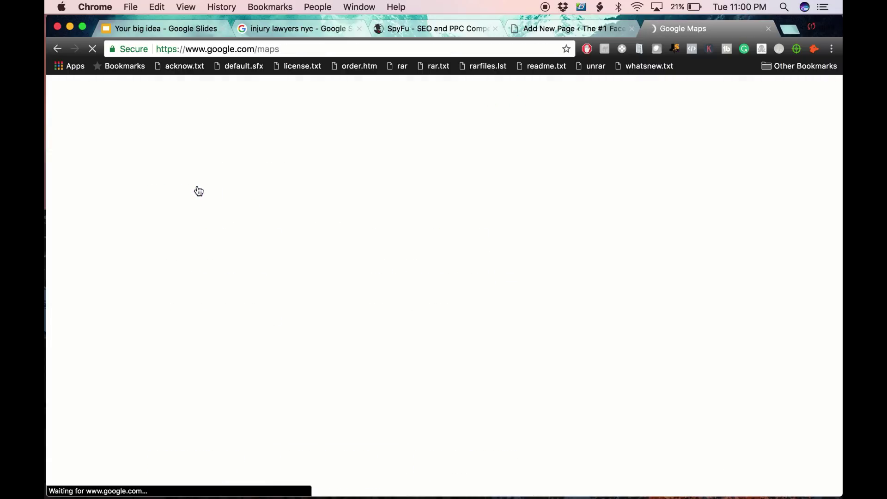
Step: Find the state of Connecticut in Google Maps and copy its medium-size map embed code
{"action": "type", "text": "co"}
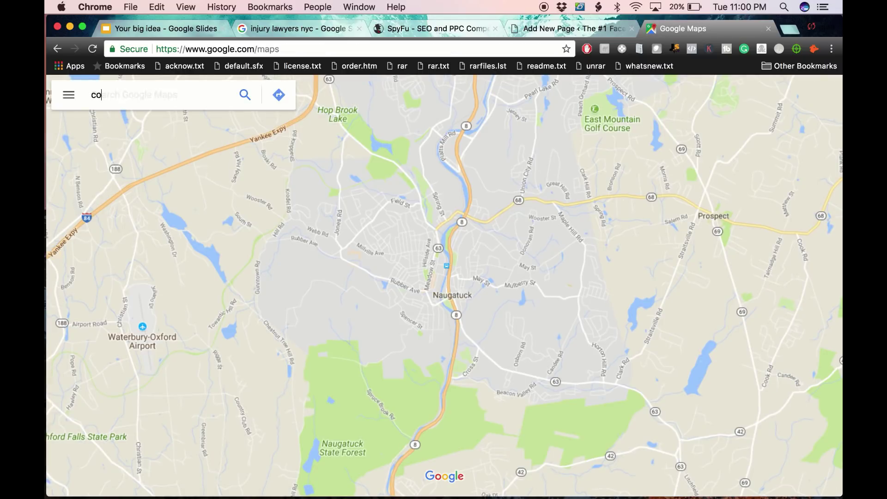
{"action": "type", "text": "nnecticut"}
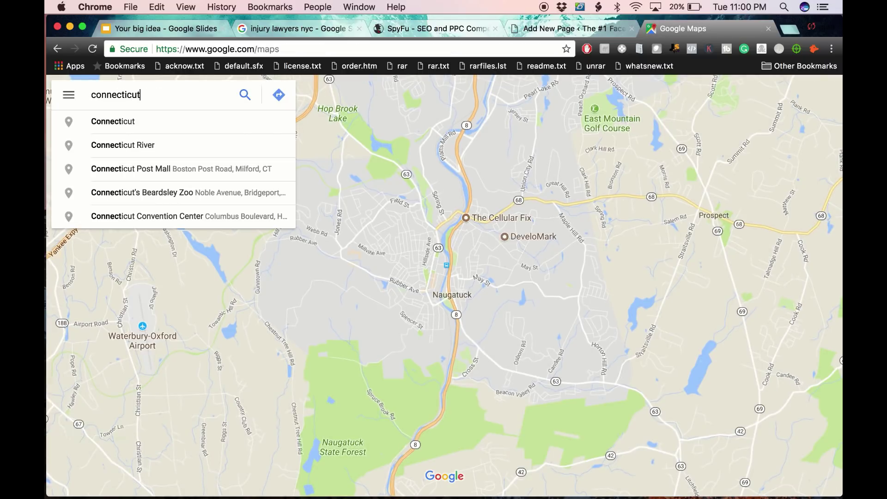
{"action": "left_click", "coordinate": [193, 121]}
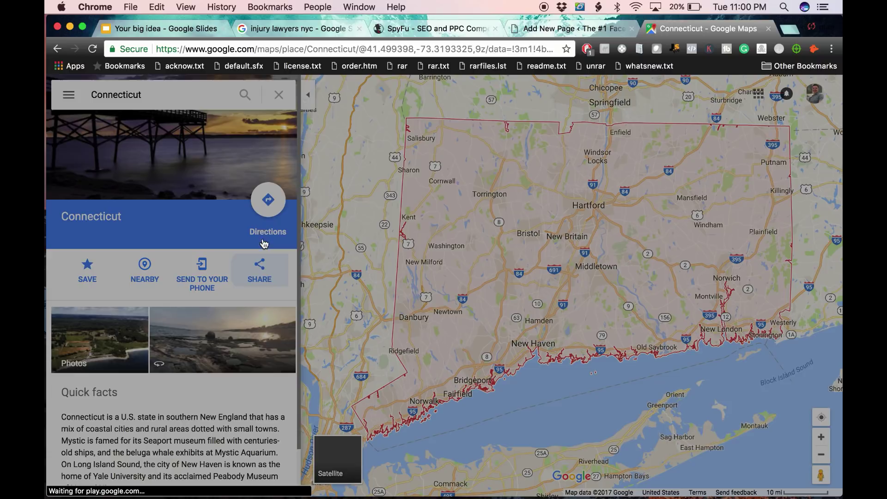
{"action": "left_click", "coordinate": [260, 270]}
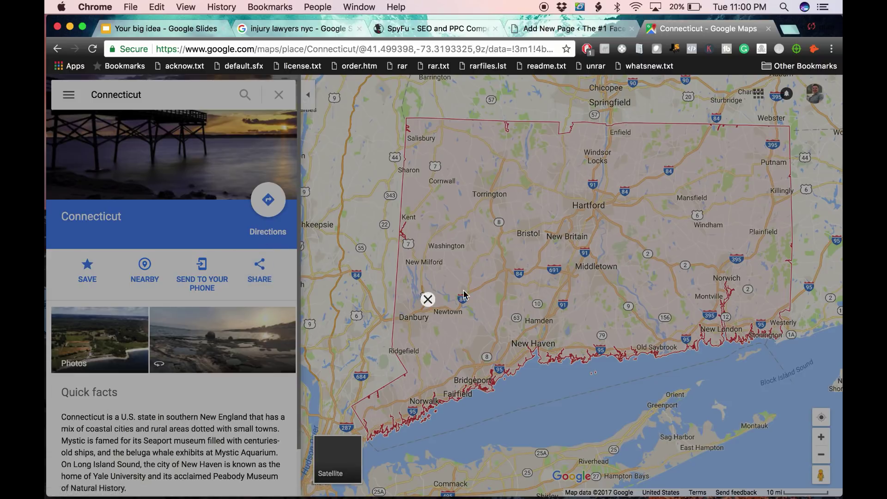
{"action": "left_click", "coordinate": [398, 241]}
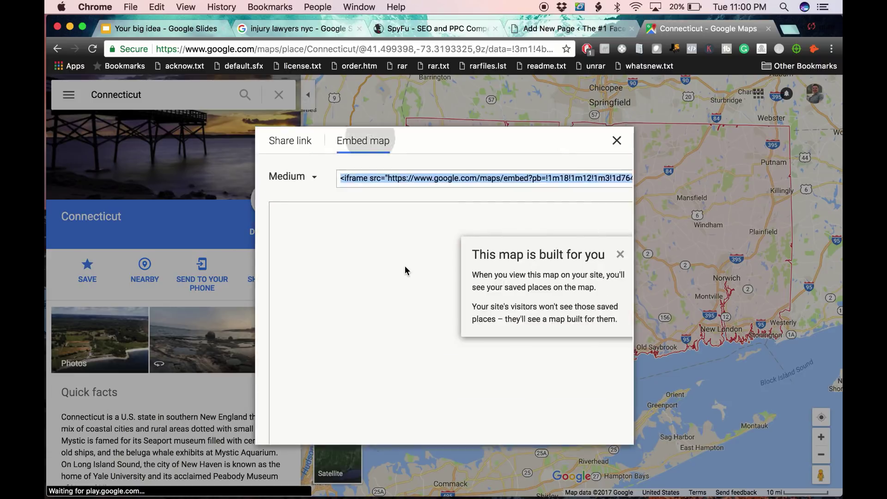
Step: Paste the Connecticut map embed code below the heading in the WordPress page's HTML and check the map in the visual view
{"action": "left_click", "coordinate": [573, 28]}
{"action": "key", "text": "Return"}
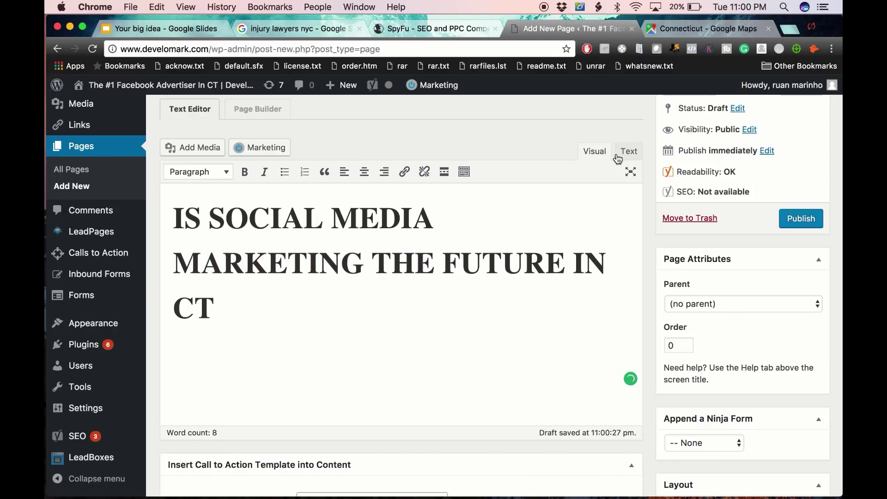
{"action": "left_click", "coordinate": [626, 151]}
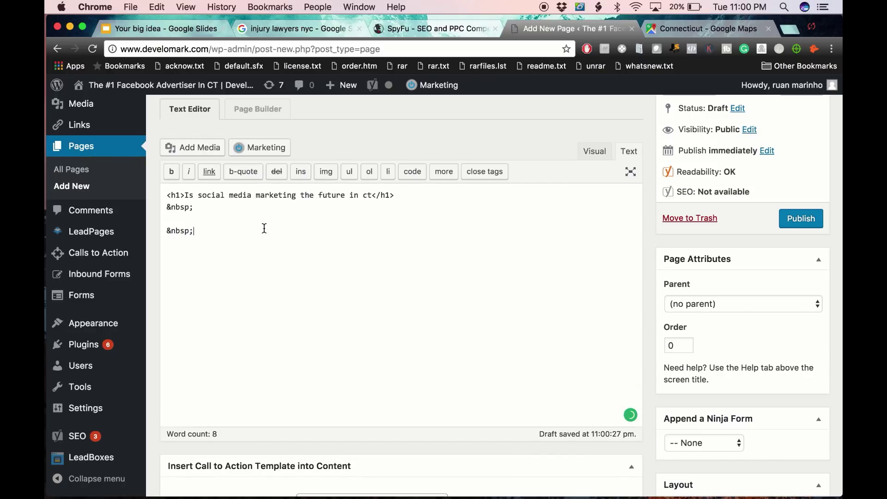
{"action": "key", "text": "super+v"}
{"action": "left_click", "coordinate": [594, 151]}
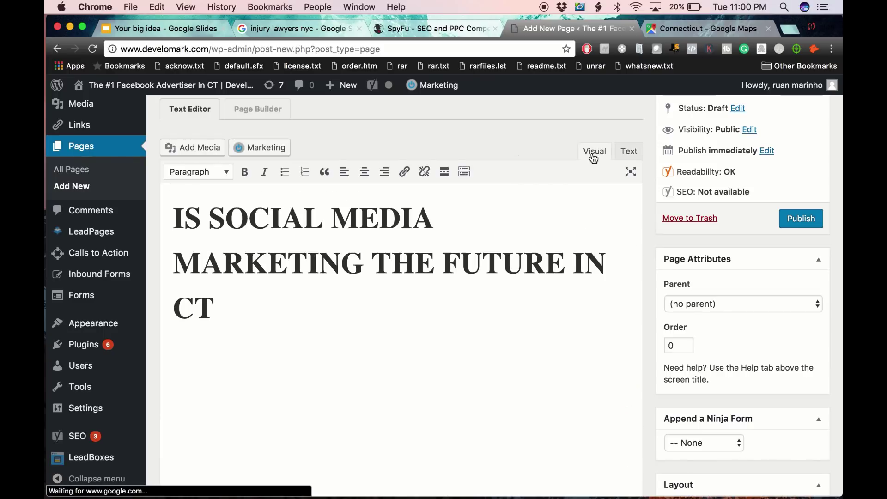
{"action": "scroll", "coordinate": [494, 296], "scroll_direction": "down", "scroll_amount": 2}
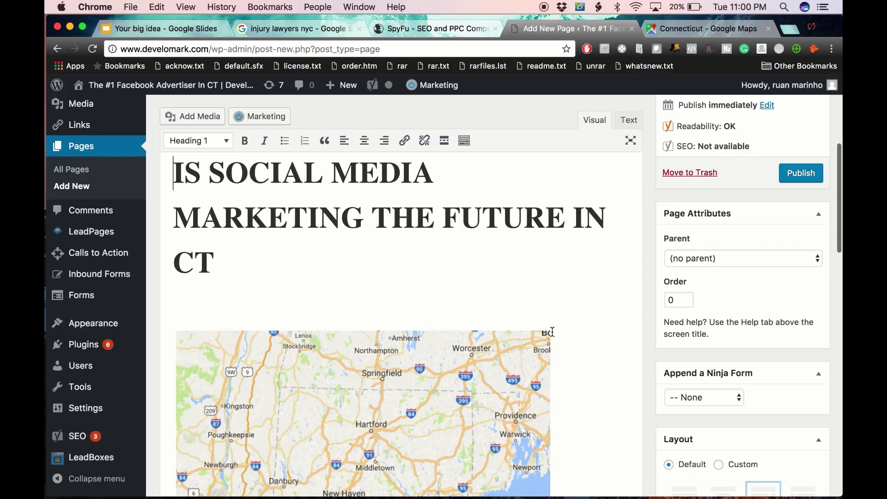
{"action": "scroll", "coordinate": [582, 304], "scroll_direction": "down", "scroll_amount": 5}
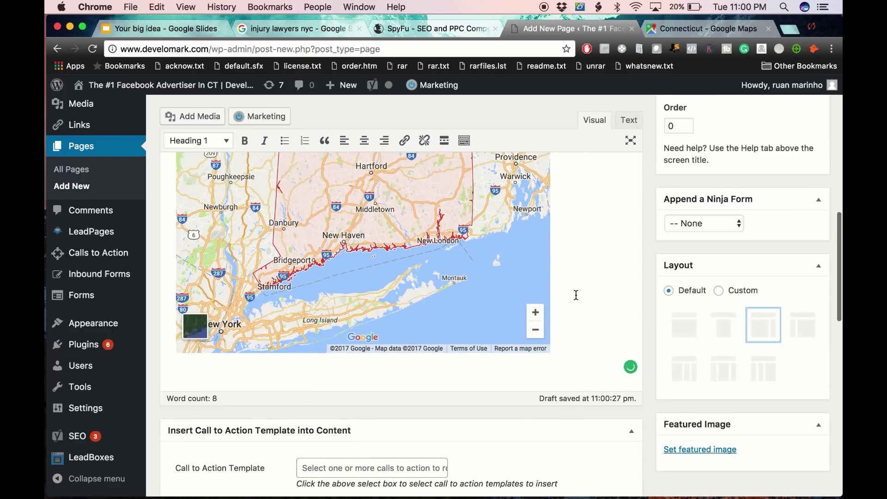
{"action": "scroll", "coordinate": [576, 295], "scroll_direction": "up", "scroll_amount": 6}
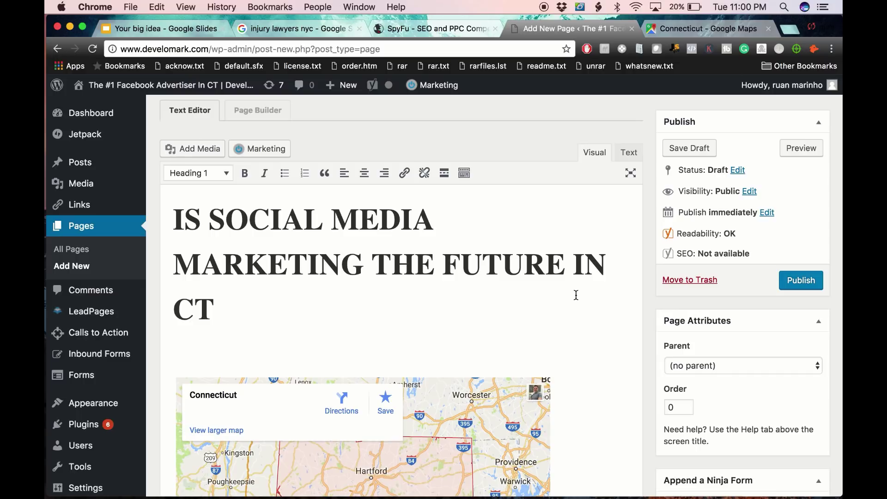
Step: Highlight the keyword wording in the page heading, and the permalink beneath the title, to examine their keyword use
{"action": "left_click_drag", "start_coordinate": [209, 217], "coordinate": [451, 267]}
{"action": "left_click", "coordinate": [574, 266]}
{"action": "scroll", "coordinate": [510, 318], "scroll_direction": "up", "scroll_amount": 4}
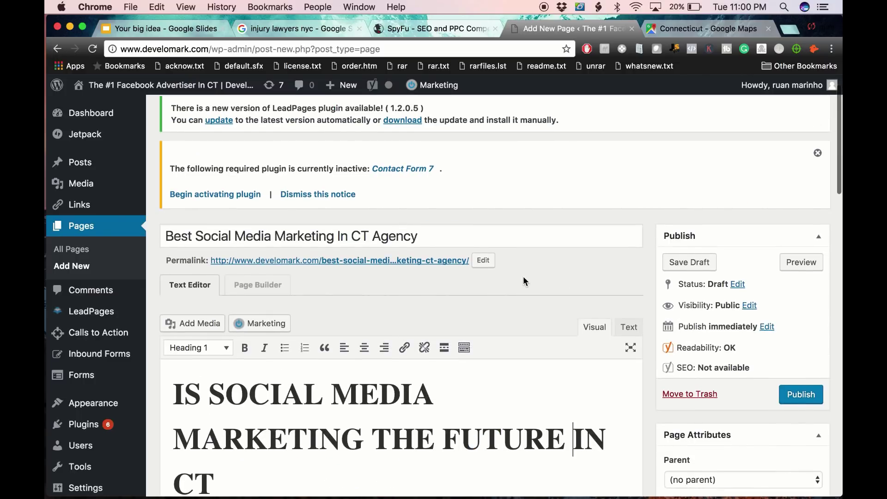
{"action": "left_click_drag", "start_coordinate": [166, 257], "coordinate": [470, 256]}
{"action": "left_click", "coordinate": [518, 259]}
Step: Change the page's permalink slug to "social-media-marketing-agency-in-ct"
{"action": "left_click", "coordinate": [483, 260]}
{"action": "double_click", "coordinate": [422, 260]}
{"action": "left_click", "coordinate": [422, 260]}
{"action": "left_click", "coordinate": [396, 260]}
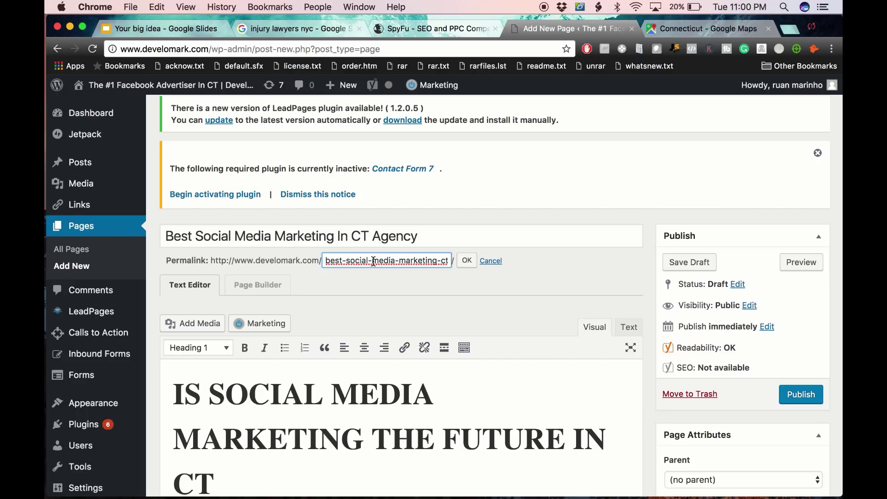
{"action": "triple_click", "coordinate": [354, 262]}
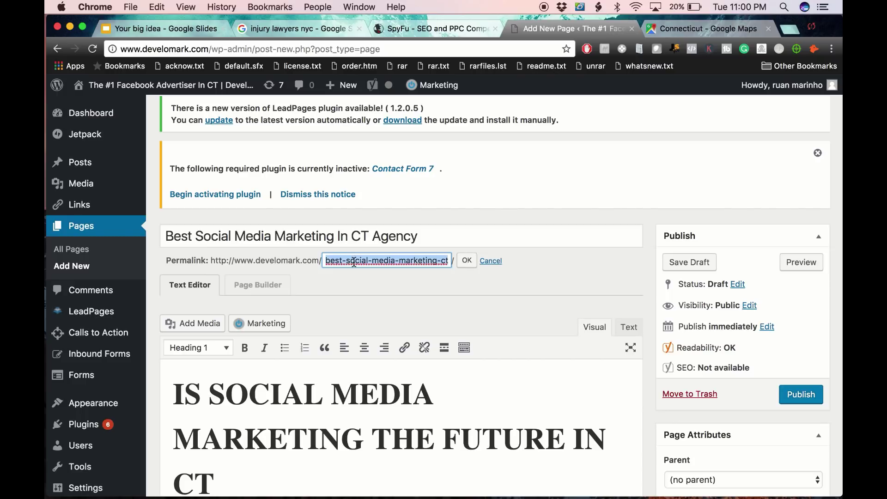
{"action": "type", "text": "social-media-market"}
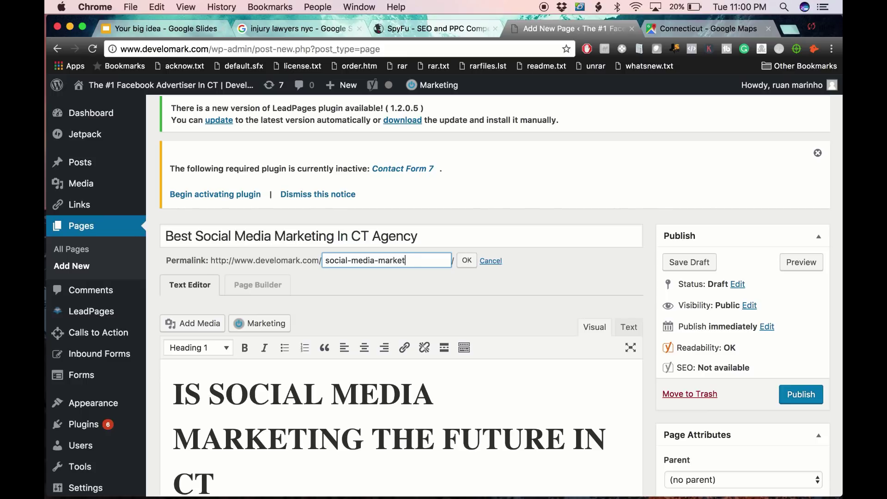
{"action": "type", "text": "ing-agen"}
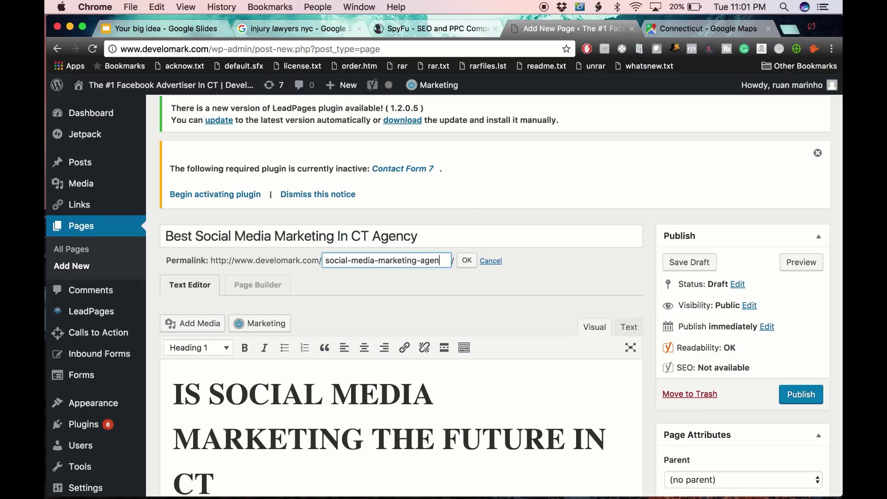
{"action": "type", "text": "cy-in-cy"}
{"action": "key", "text": "BackSpace"}
{"action": "type", "text": "t"}
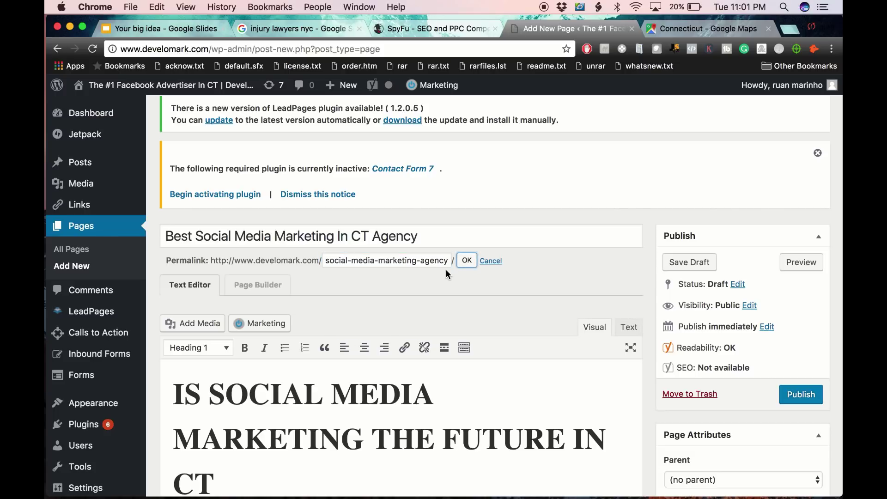
{"action": "left_click", "coordinate": [463, 266]}
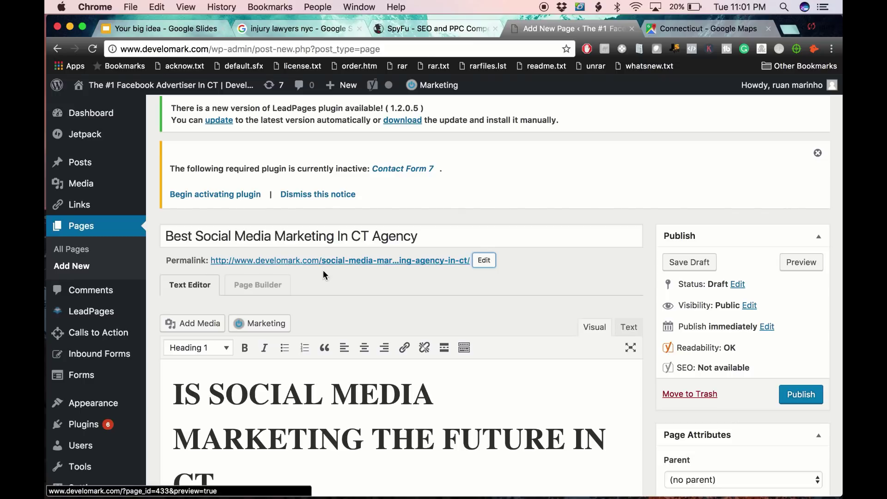